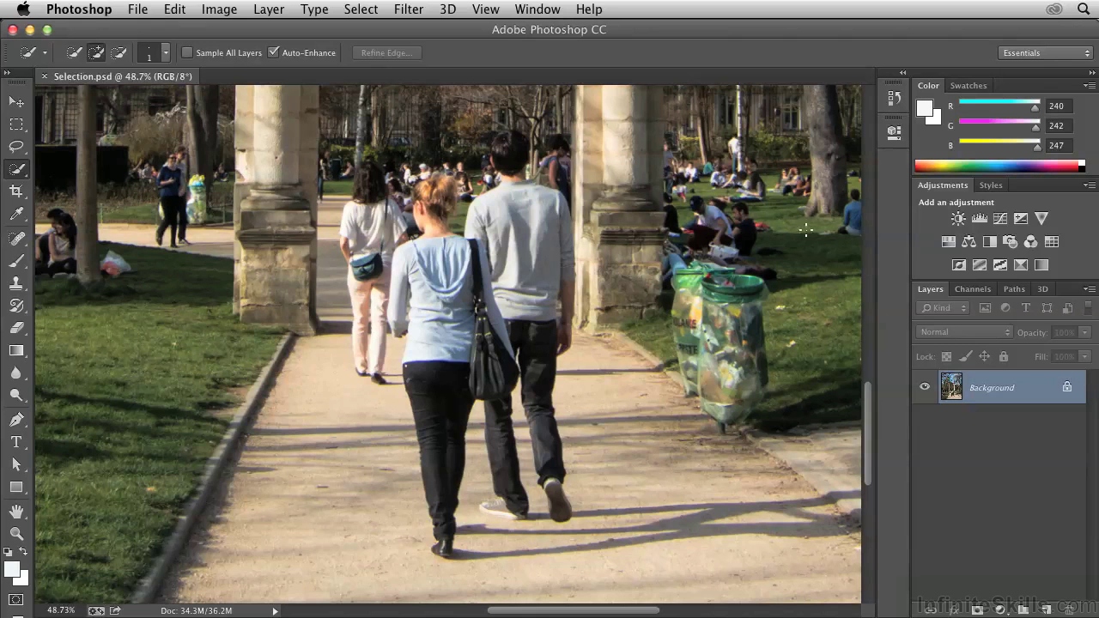
# Load the People alpha channel as a selection and return to the layer list.
pyautogui.click(975, 290)
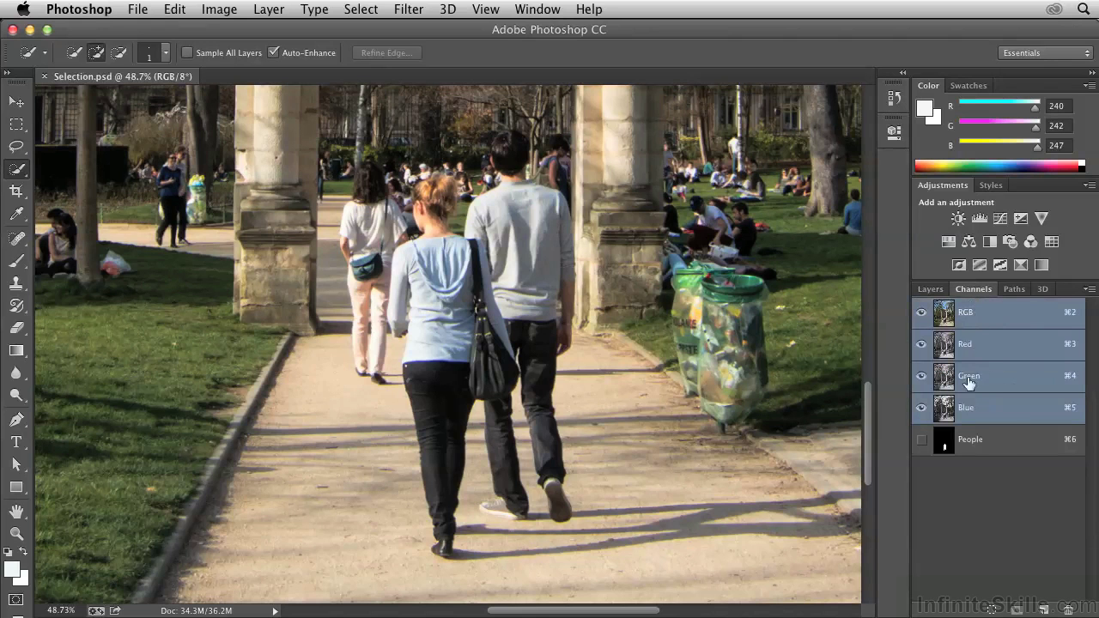
pyautogui.keyDown('super'); pyautogui.click(945, 448); pyautogui.keyUp('super')
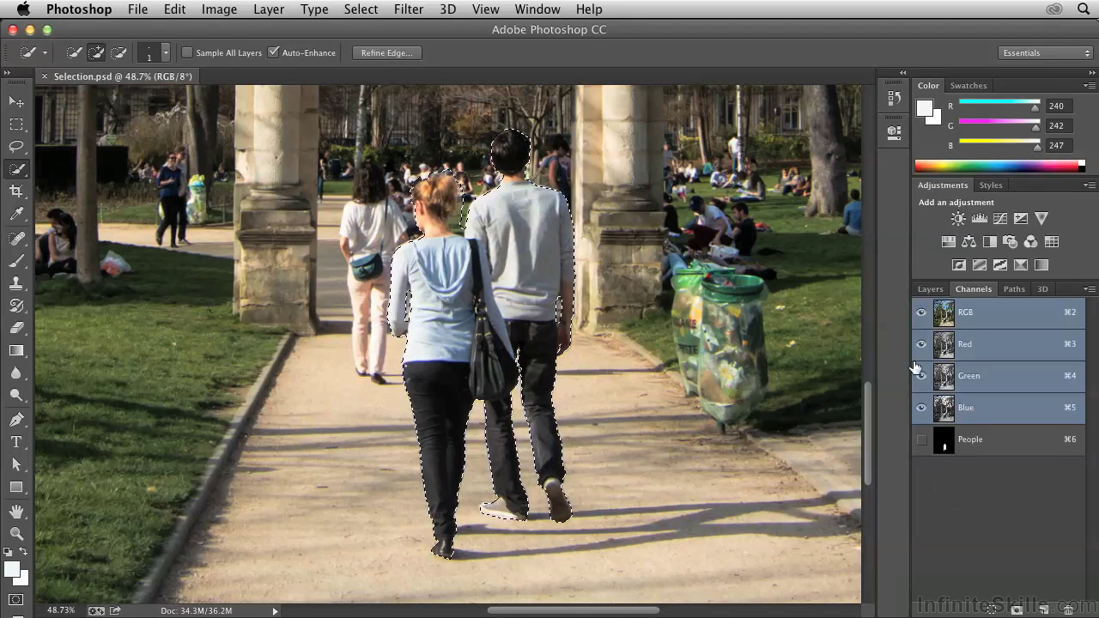
pyautogui.click(930, 289)
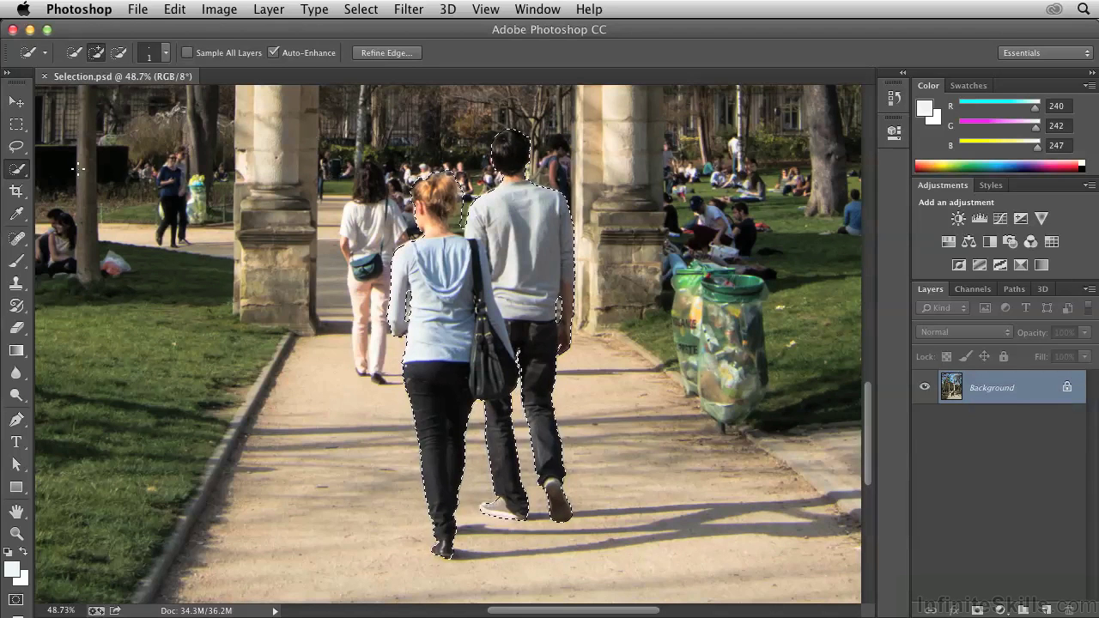
# Open Refine Edge for the couple's selection using the Quick Selection tool and enable Smart Radius with a 1.5 px radius.
pyautogui.click(16, 169)
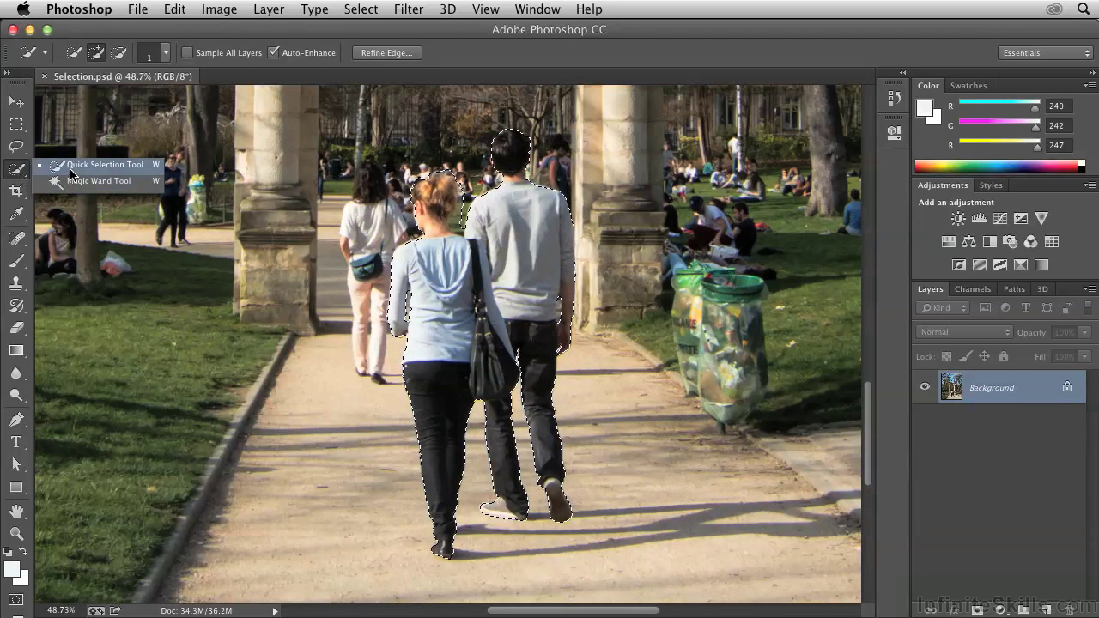
pyautogui.click(69, 168)
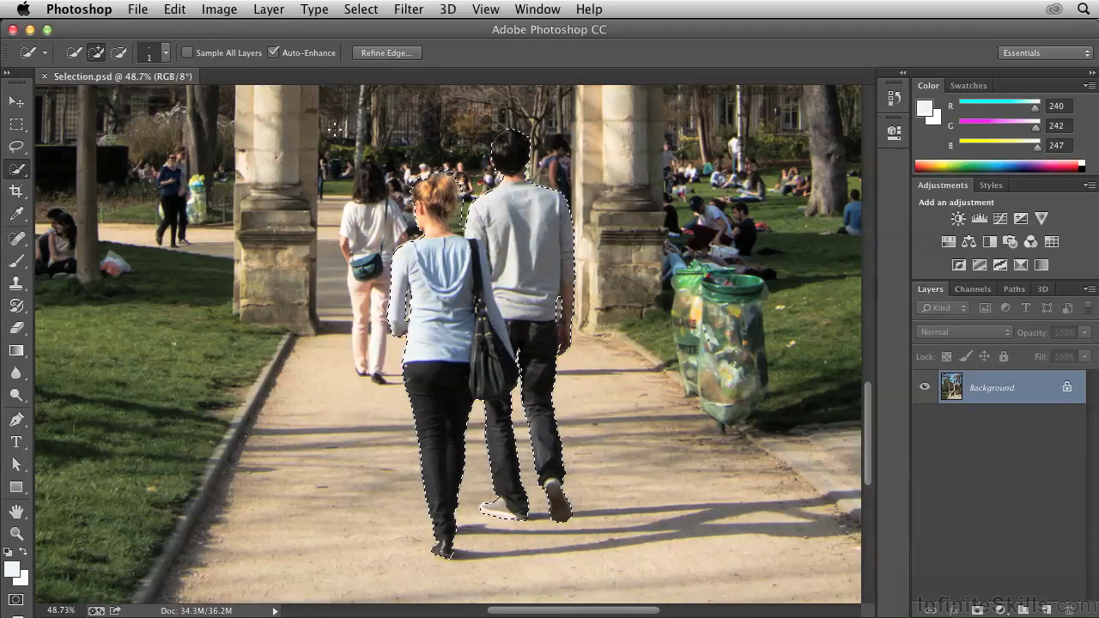
pyautogui.click(387, 53)
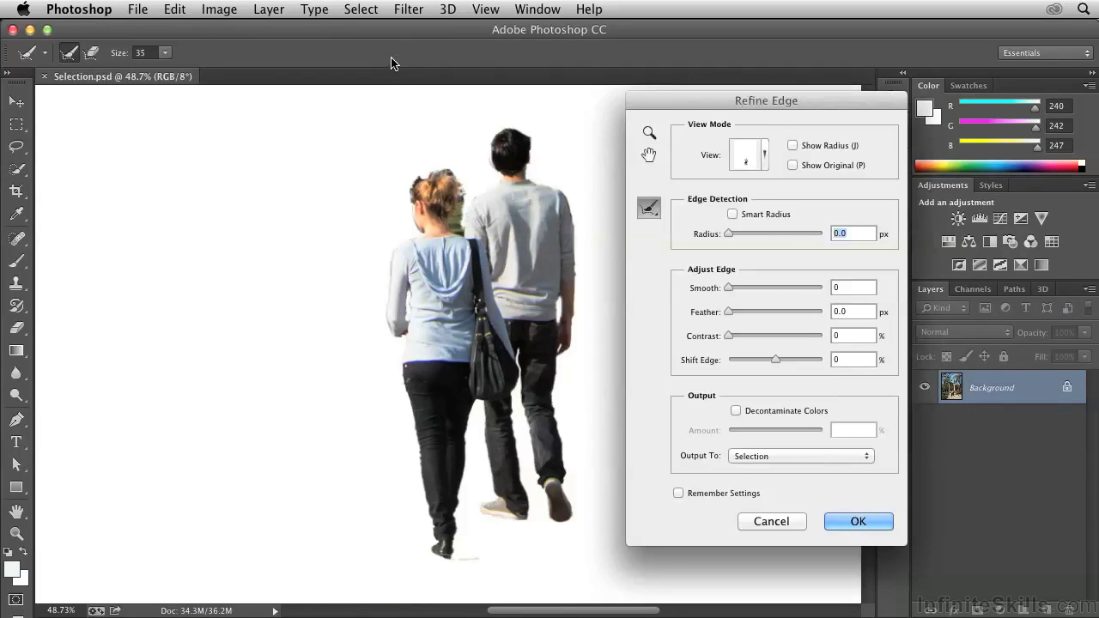
pyautogui.click(733, 214)
pyautogui.moveTo(731, 234); pyautogui.dragTo(736, 233)
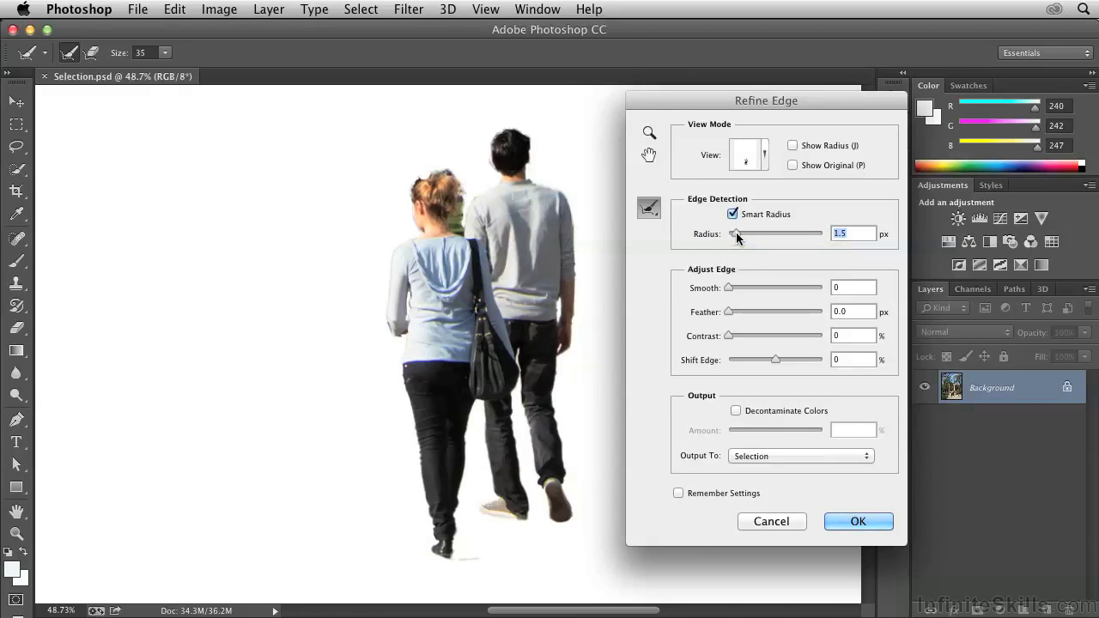
# Preview the edge detection radius and brush the Refine Radius tool along the edge of the woman's hair.
pyautogui.click(793, 145)
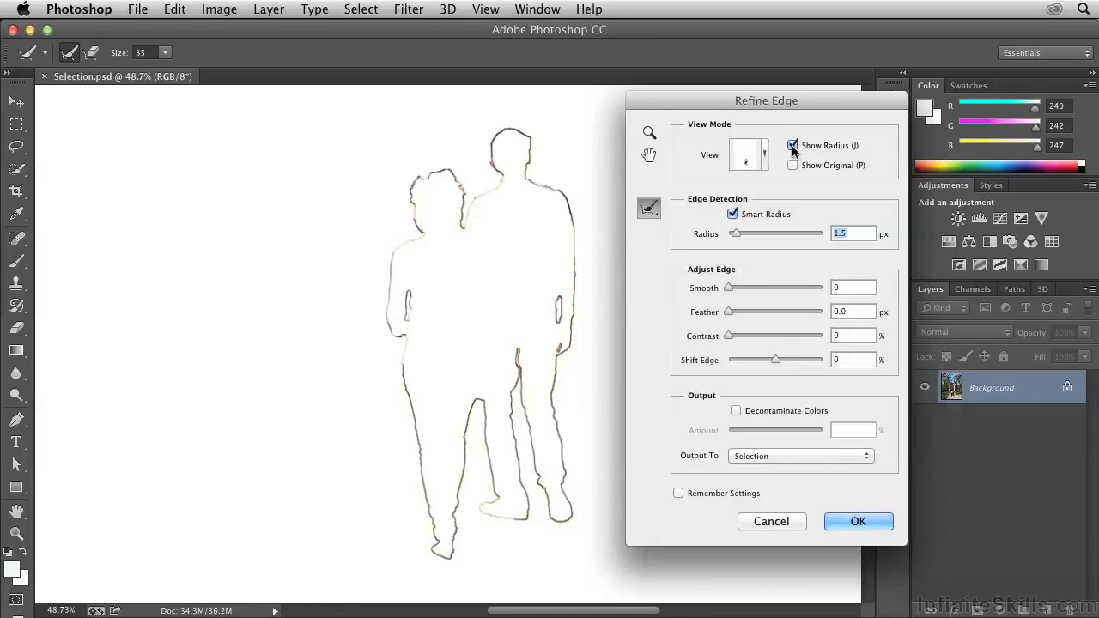
pyautogui.click(792, 146)
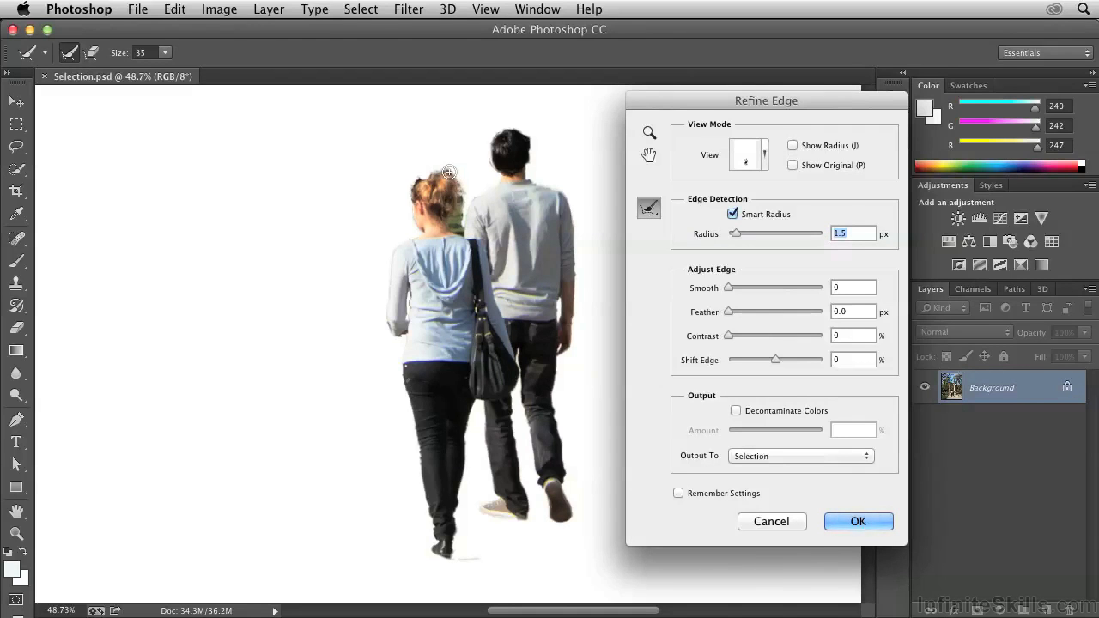
pyautogui.moveTo(447, 170)
pyautogui.mouseDown()
pyautogui.moveTo(461, 191)
pyautogui.moveTo(458, 227)
pyautogui.mouseUp()
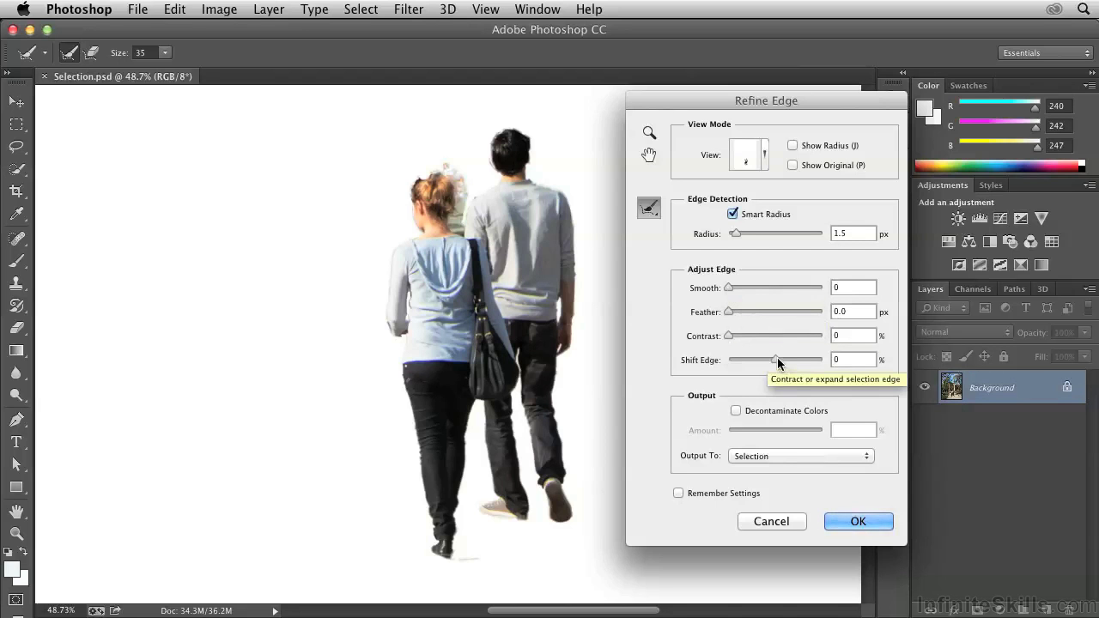
# Try expanding and contracting the selection edge, and set Shift Edge to -10%.
pyautogui.moveTo(775, 361); pyautogui.dragTo(812, 357)
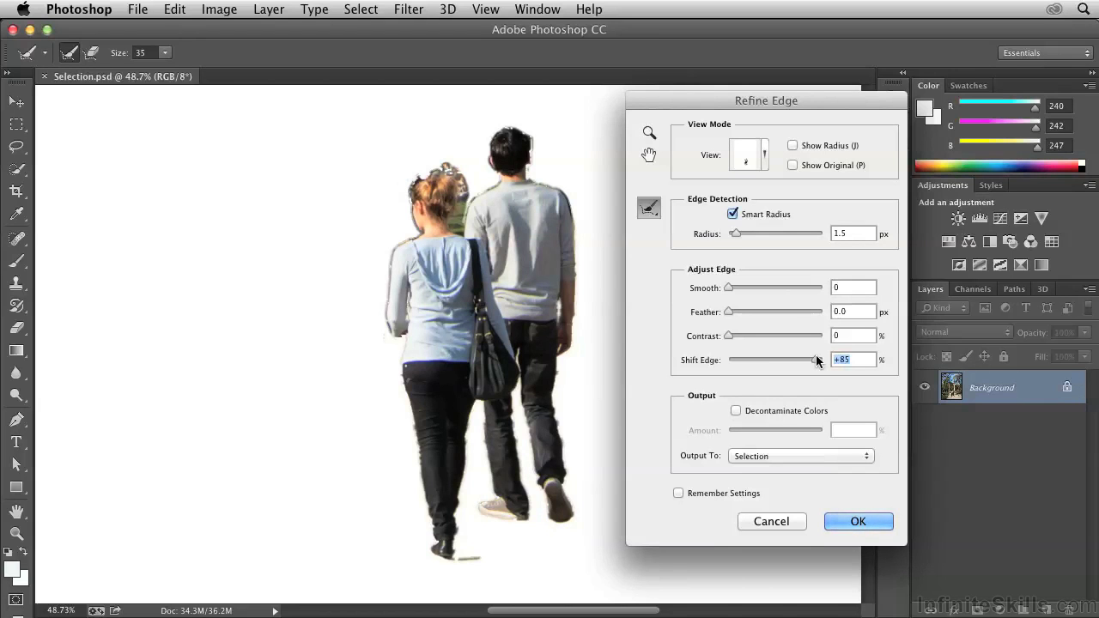
pyautogui.moveTo(813, 357); pyautogui.dragTo(745, 362)
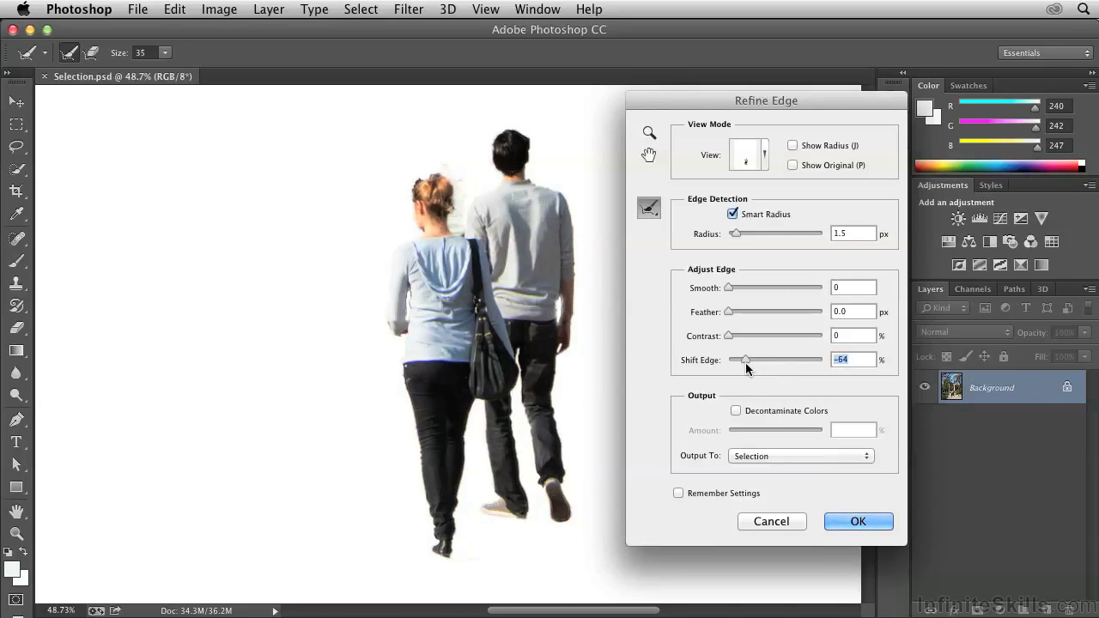
pyautogui.moveTo(745, 364); pyautogui.dragTo(771, 366)
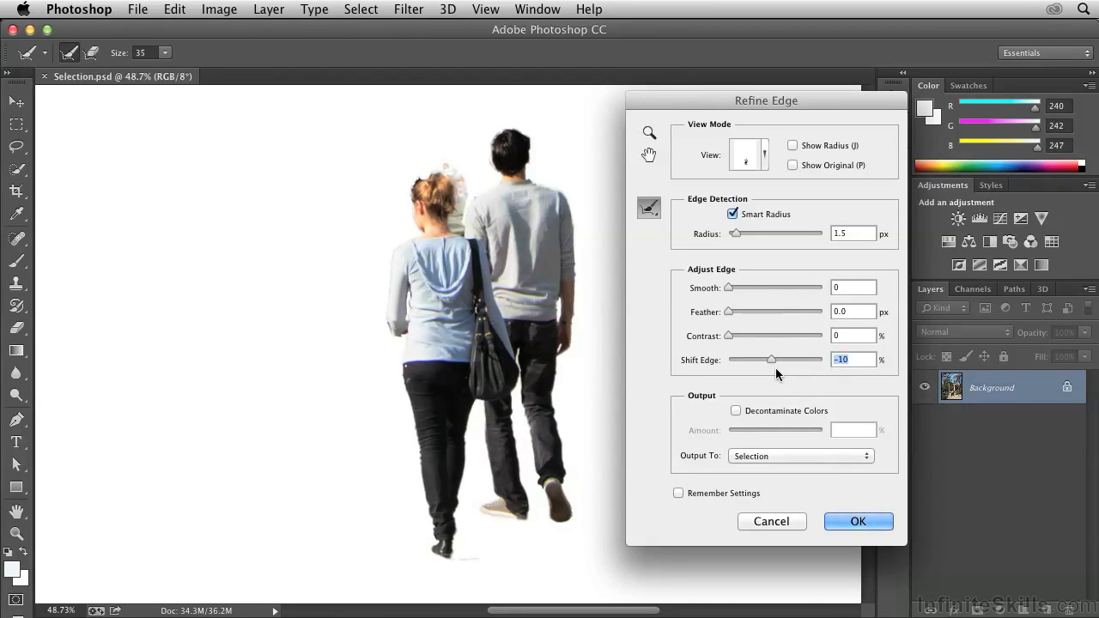
pyautogui.press('Up')
pyautogui.press('Down')
# Turn on Decontaminate Colors with an amount of 55% and output to New Layer with Layer Mask.
pyautogui.click(735, 410)
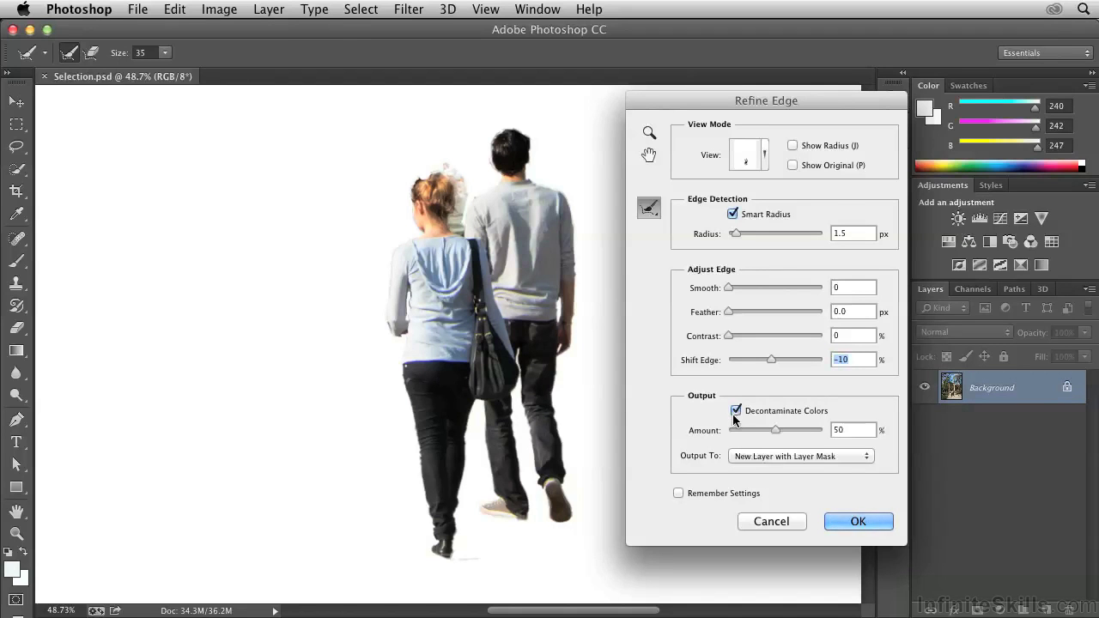
pyautogui.moveTo(775, 434); pyautogui.dragTo(725, 434)
pyautogui.moveTo(812, 431); pyautogui.dragTo(829, 430)
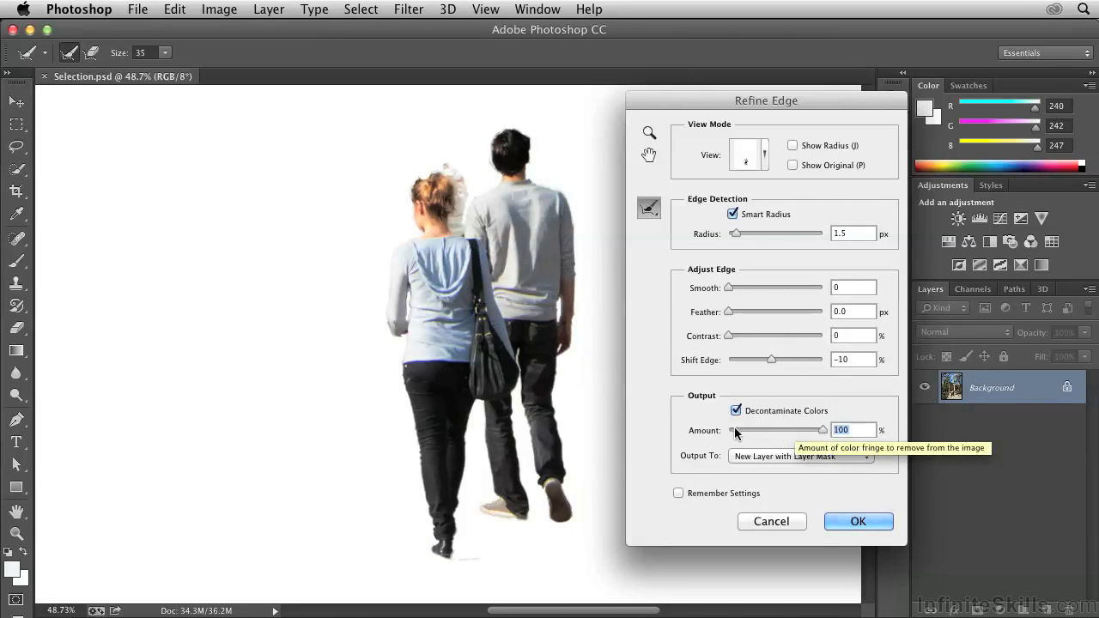
pyautogui.moveTo(735, 433); pyautogui.dragTo(825, 430)
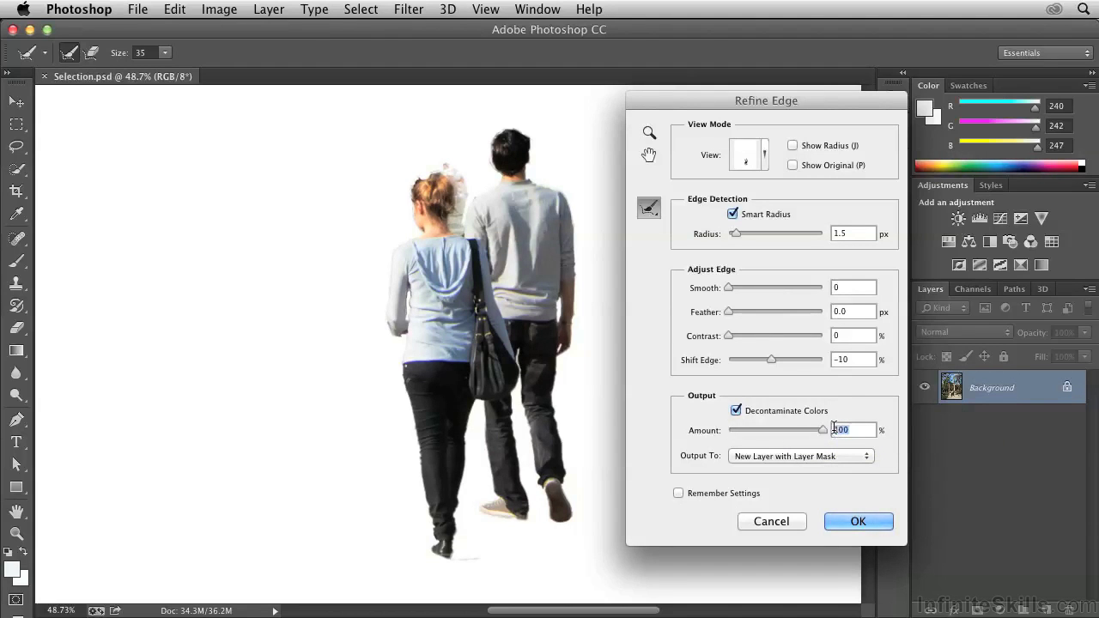
pyautogui.click(780, 429)
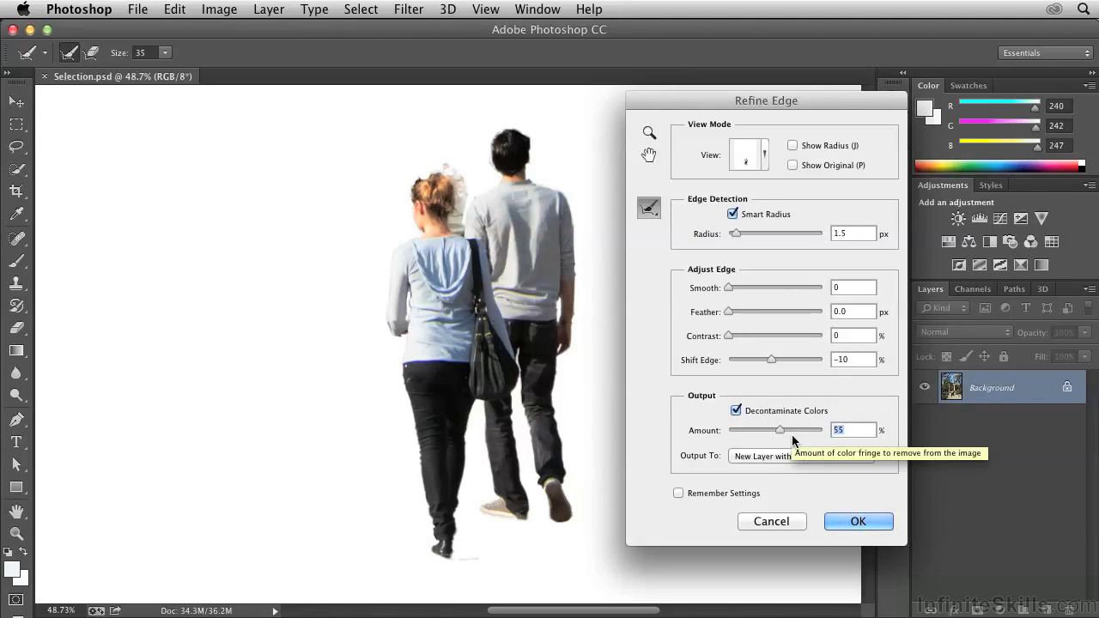
pyautogui.click(745, 458)
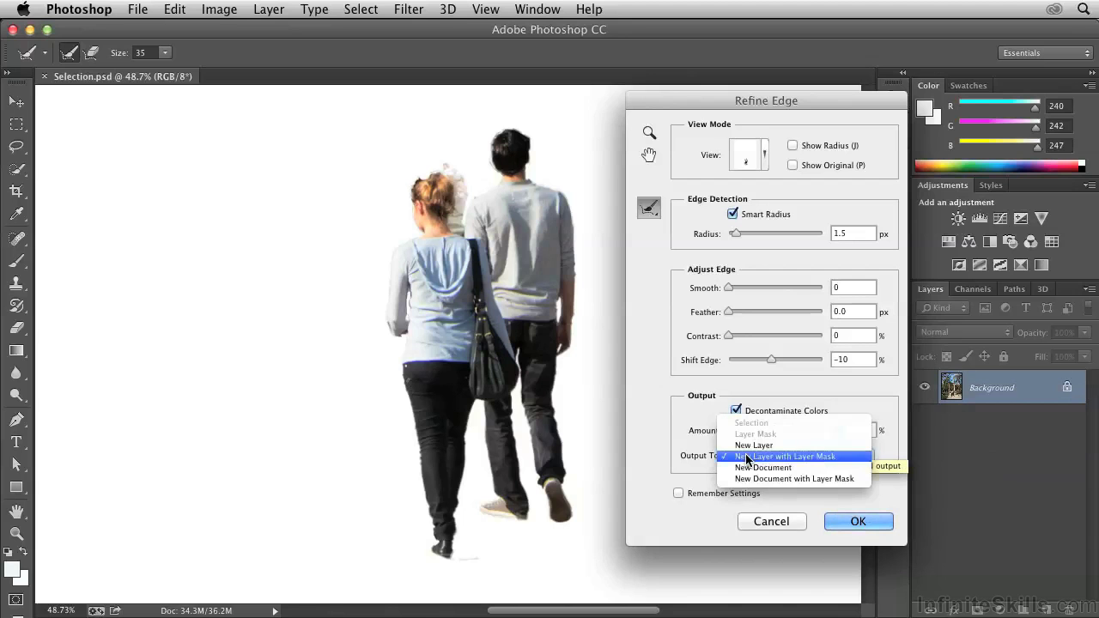
pyautogui.click(800, 455)
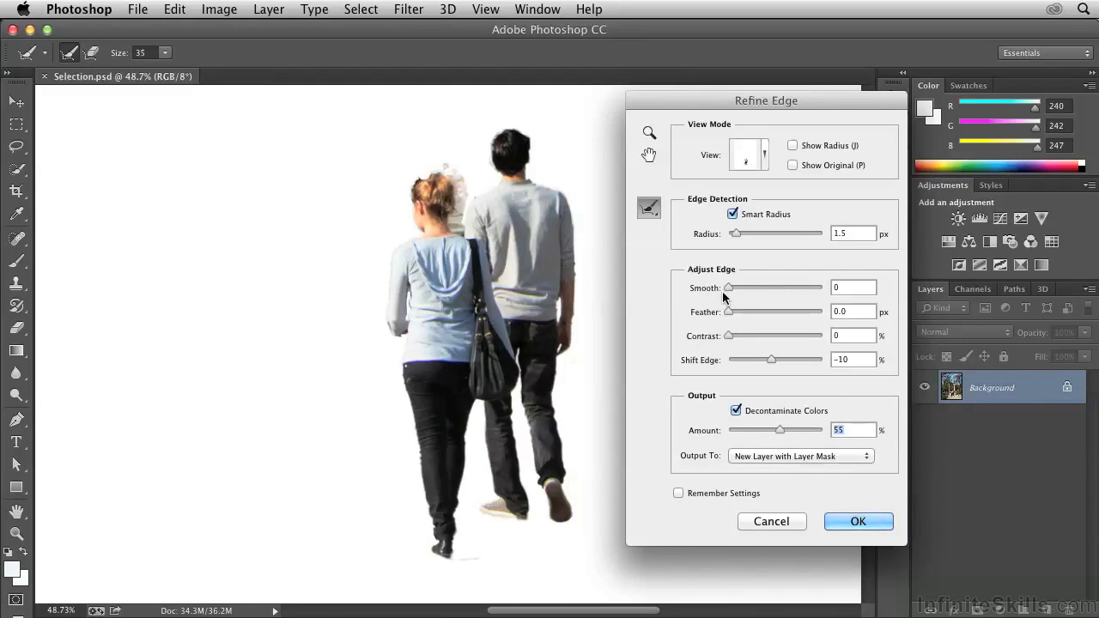
# Set the edge's Smooth value to 16 and keep Feather at 0.0 px.
pyautogui.moveTo(729, 288); pyautogui.dragTo(817, 287)
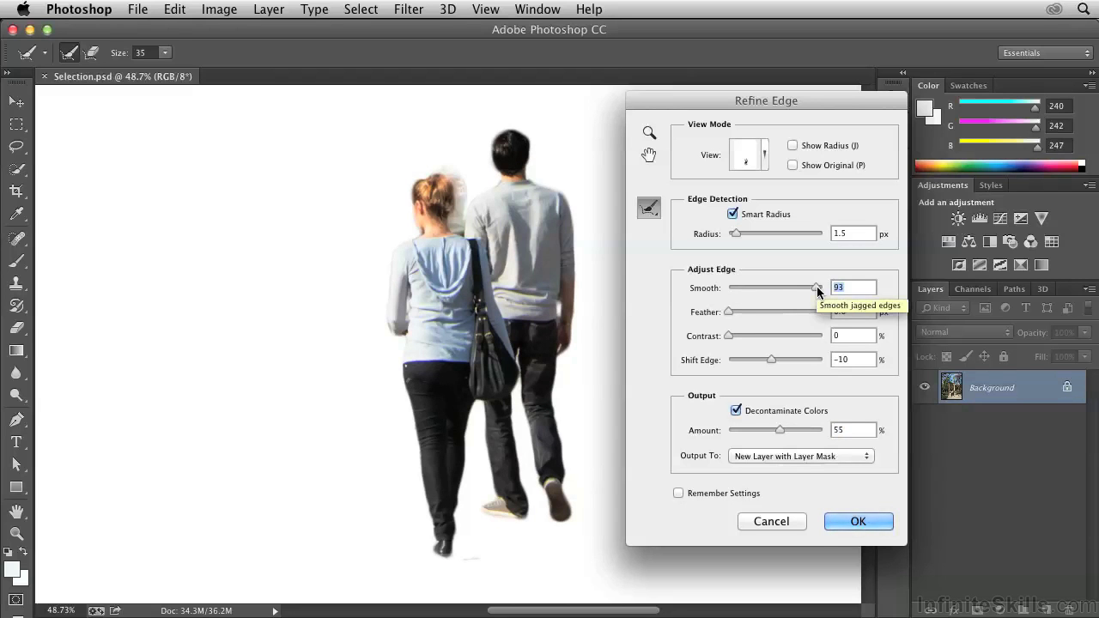
pyautogui.moveTo(816, 287); pyautogui.dragTo(753, 286)
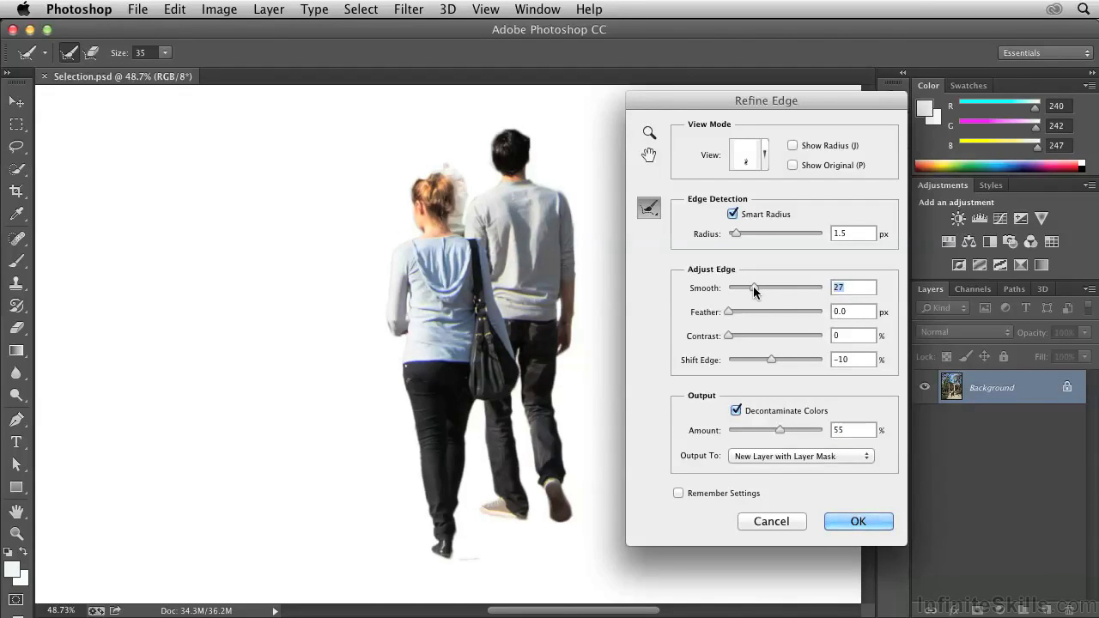
pyautogui.moveTo(755, 286); pyautogui.dragTo(743, 288)
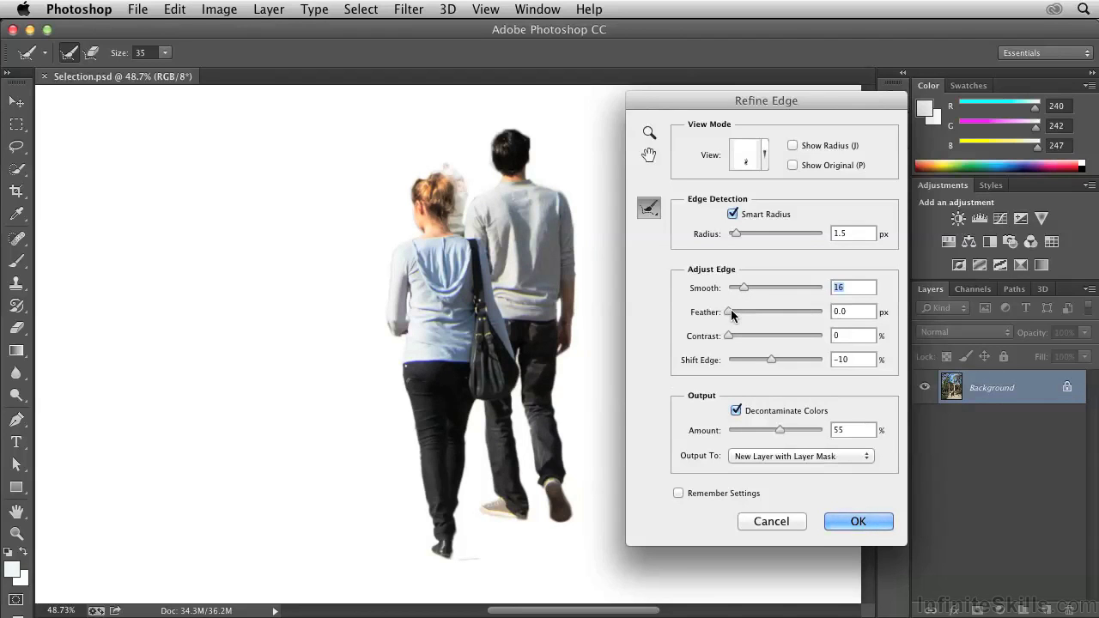
pyautogui.moveTo(728, 312)
pyautogui.mouseDown()
pyautogui.moveTo(777, 311)
pyautogui.moveTo(730, 313)
pyautogui.mouseUp()
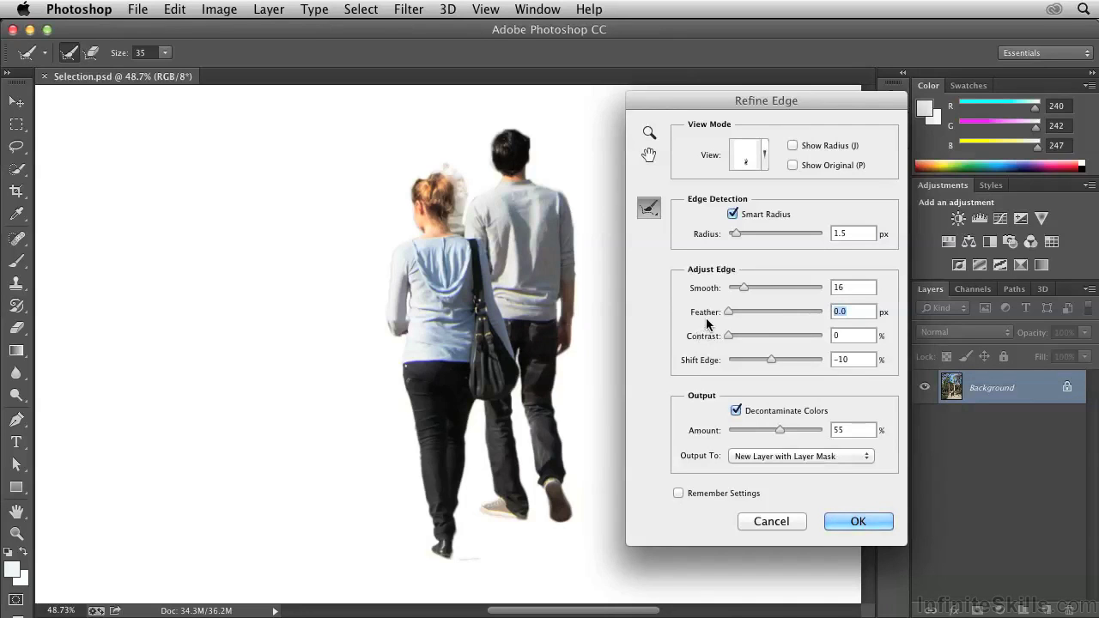
# Set the edge Contrast to 25% and apply the Refine Edge settings.
pyautogui.moveTo(728, 335); pyautogui.dragTo(731, 340)
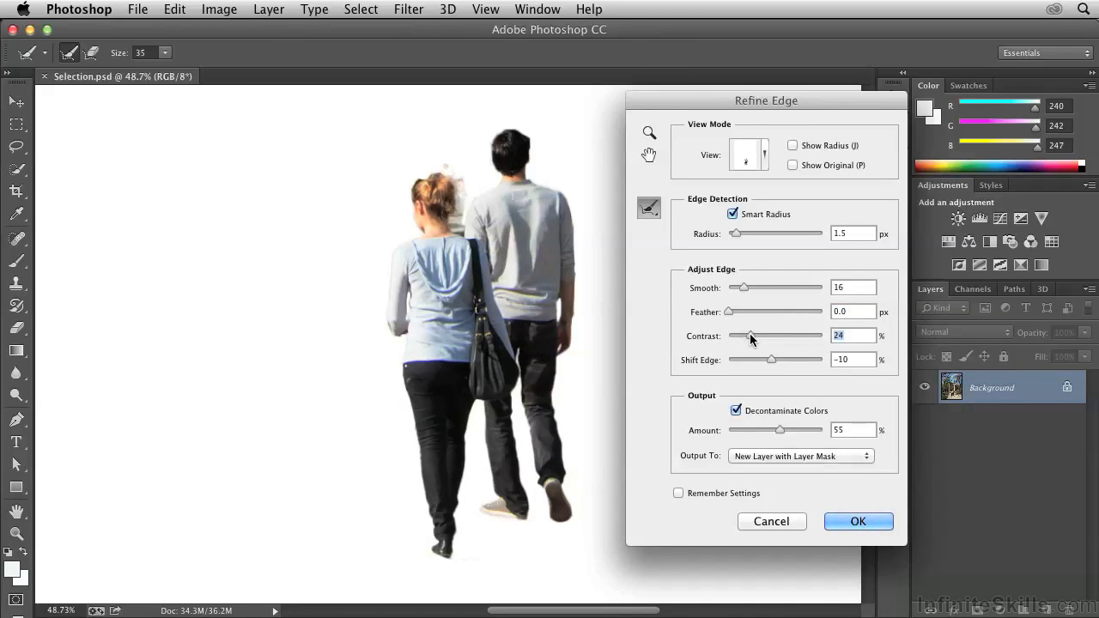
pyautogui.moveTo(749, 335); pyautogui.dragTo(829, 333)
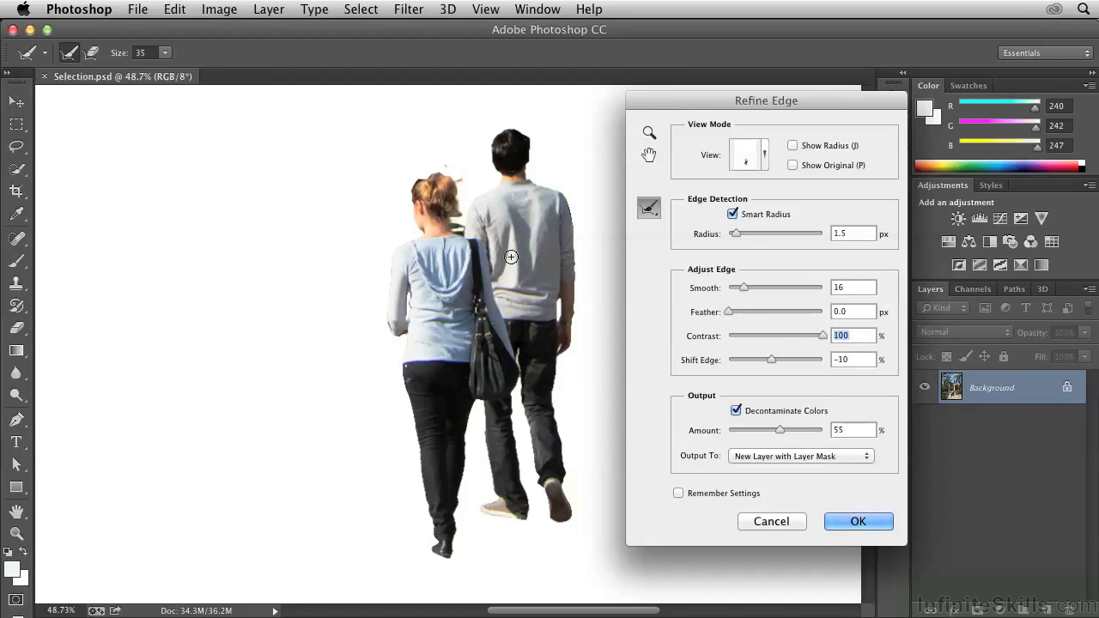
pyautogui.moveTo(769, 335)
pyautogui.mouseDown()
pyautogui.moveTo(739, 335)
pyautogui.moveTo(751, 333)
pyautogui.mouseUp()
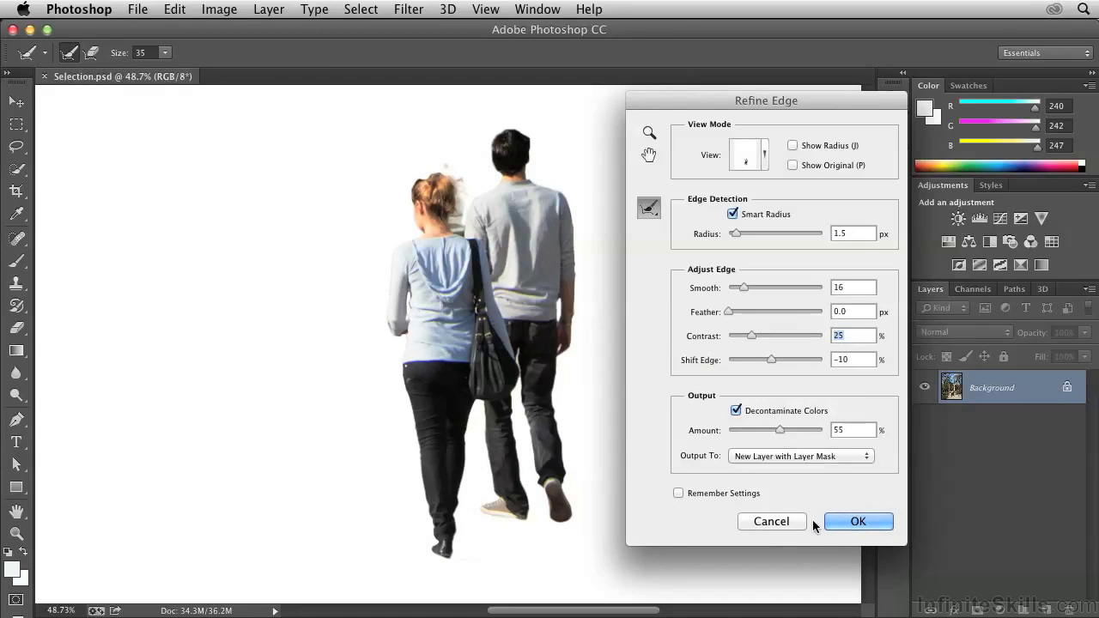
pyautogui.click(844, 519)
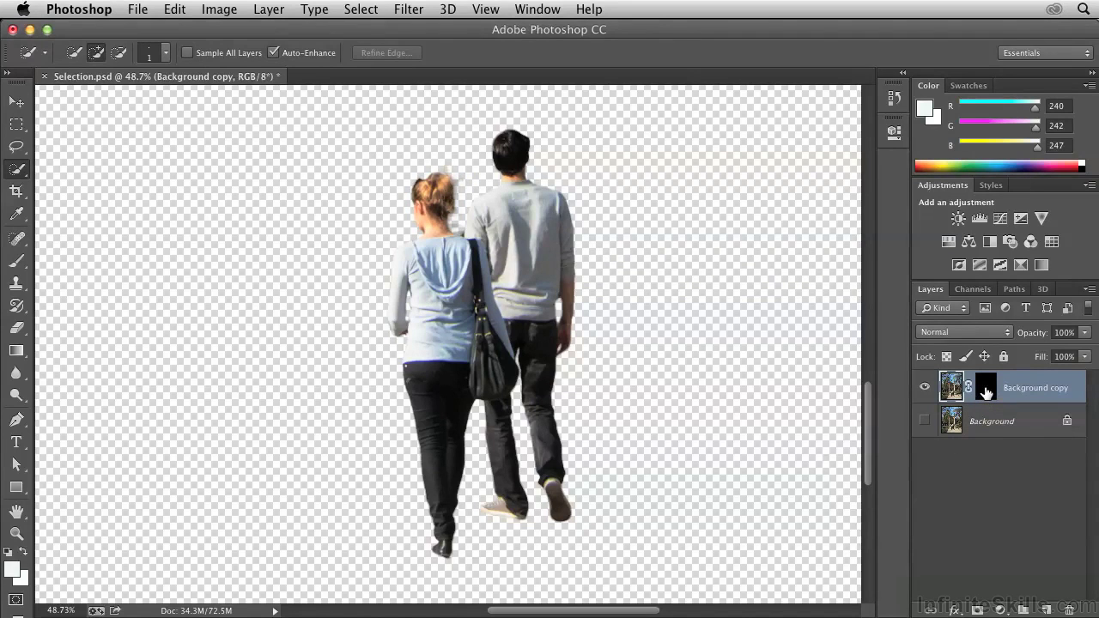
# Examine the Background copy layer's mask on its own and return to the normal image view.
pyautogui.keyDown('alt'); pyautogui.click(986, 392); pyautogui.keyUp('alt')
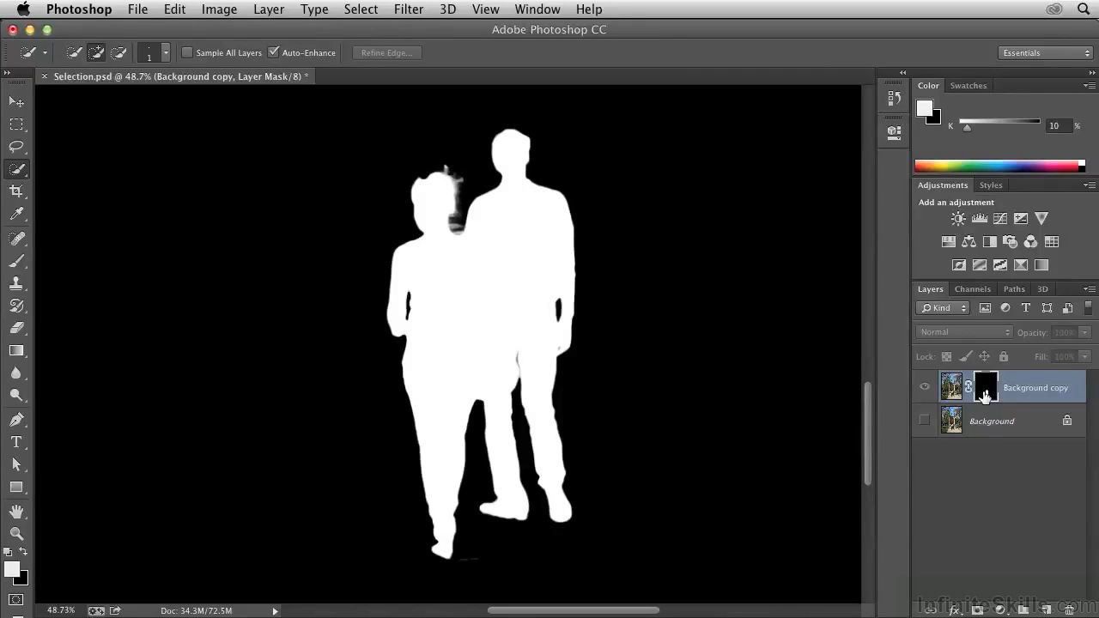
pyautogui.keyDown('alt'); pyautogui.click(985, 395); pyautogui.keyUp('alt')
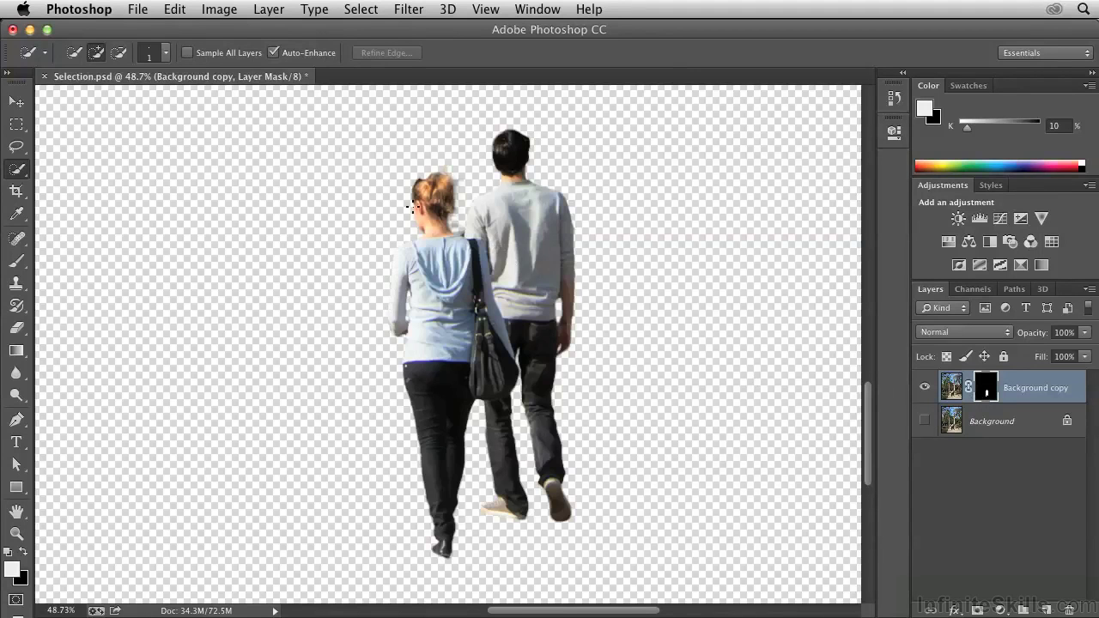
# Paint black on the layer mask with a 20 px brush to hide the background remnants around the woman's hair and neck.
pyautogui.press('z')
pyautogui.moveTo(451, 182); pyautogui.dragTo(552, 221)
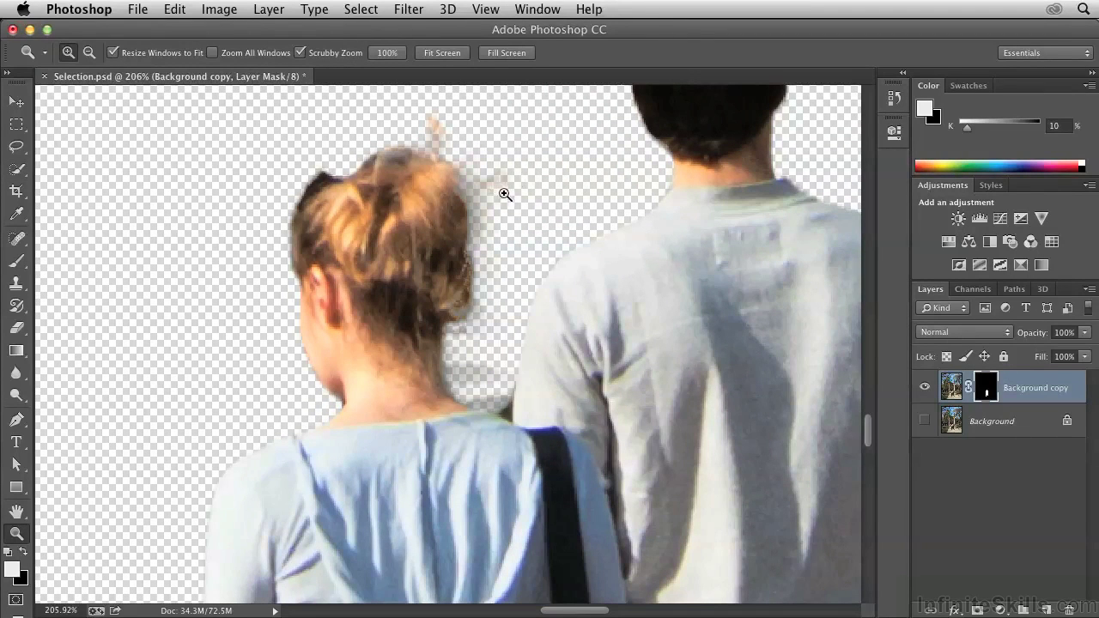
pyautogui.click(14, 263)
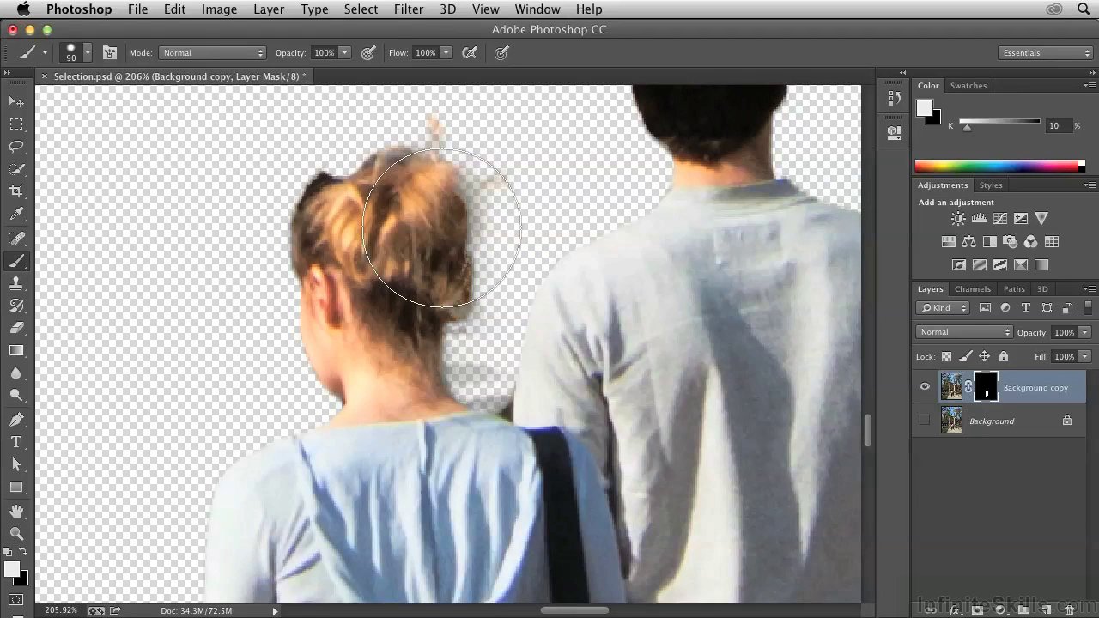
pyautogui.press('x')
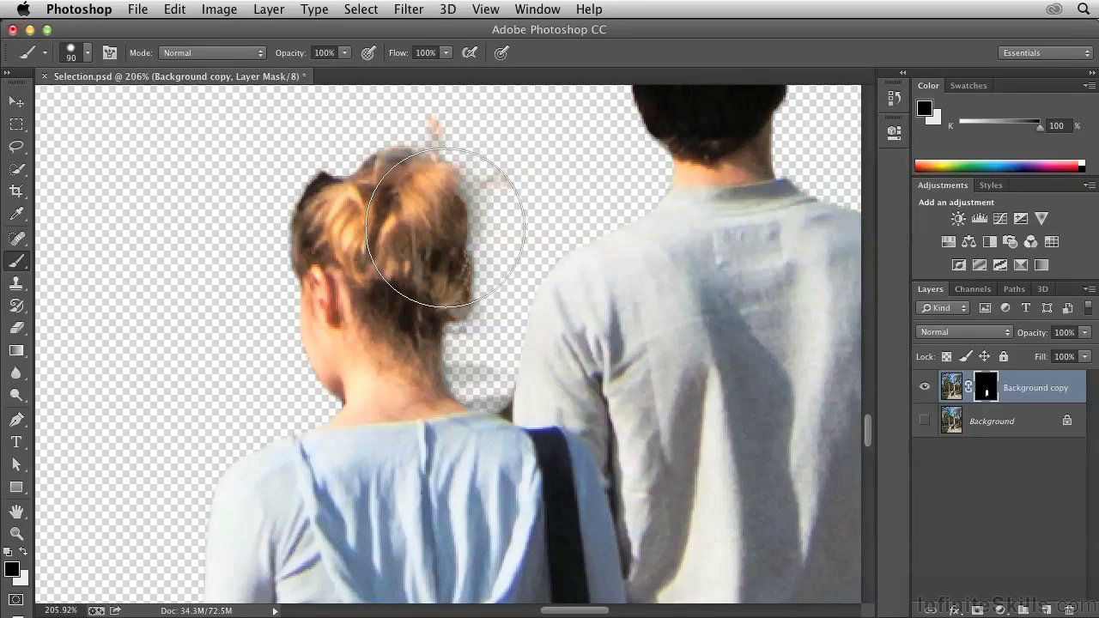
pyautogui.press('[')
pyautogui.press('[')
pyautogui.press('[')
pyautogui.press('[')
pyautogui.press('[')
pyautogui.press('[')
pyautogui.press('[')
pyautogui.press('[')
pyautogui.press('[')
pyautogui.press('[')
pyautogui.press('[')
pyautogui.press('[')
pyautogui.press('[')
pyautogui.press('[')
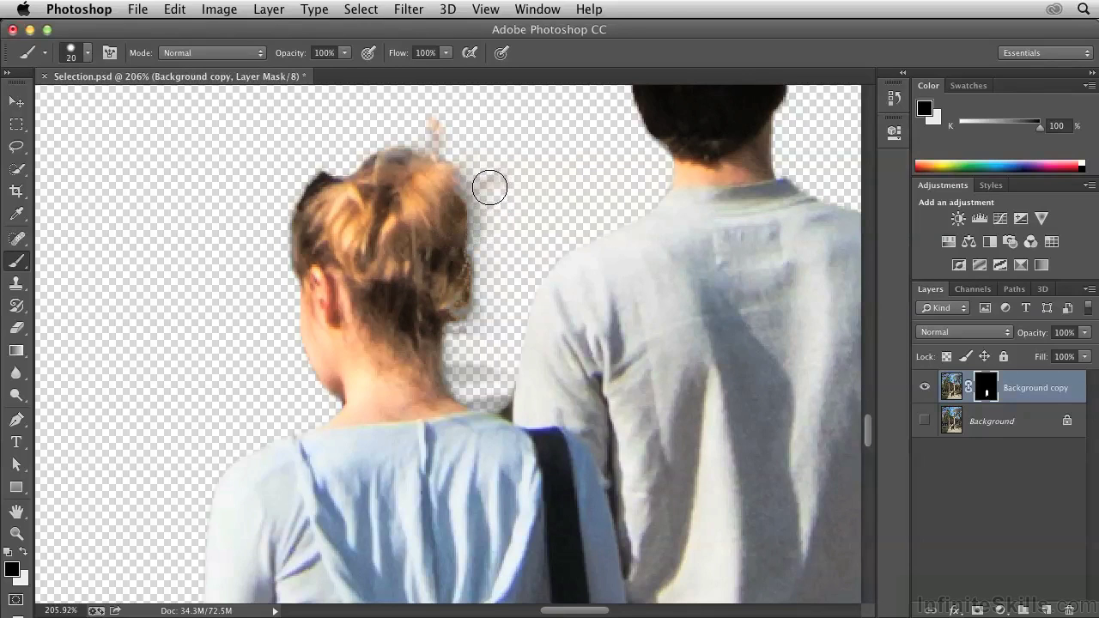
pyautogui.moveTo(490, 187)
pyautogui.mouseDown()
pyautogui.moveTo(513, 170)
pyautogui.moveTo(509, 196)
pyautogui.moveTo(489, 166)
pyautogui.moveTo(435, 136)
pyautogui.moveTo(500, 184)
pyautogui.mouseUp()
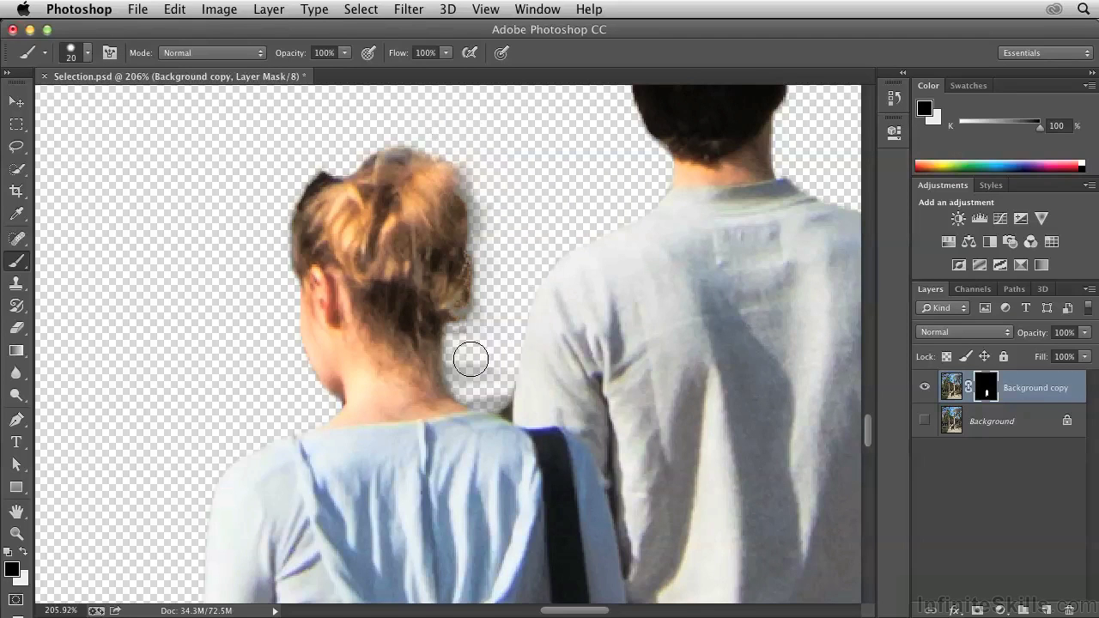
pyautogui.moveTo(469, 360)
pyautogui.mouseDown()
pyautogui.moveTo(473, 383)
pyautogui.moveTo(495, 395)
pyautogui.moveTo(498, 321)
pyautogui.moveTo(468, 349)
pyautogui.mouseUp()
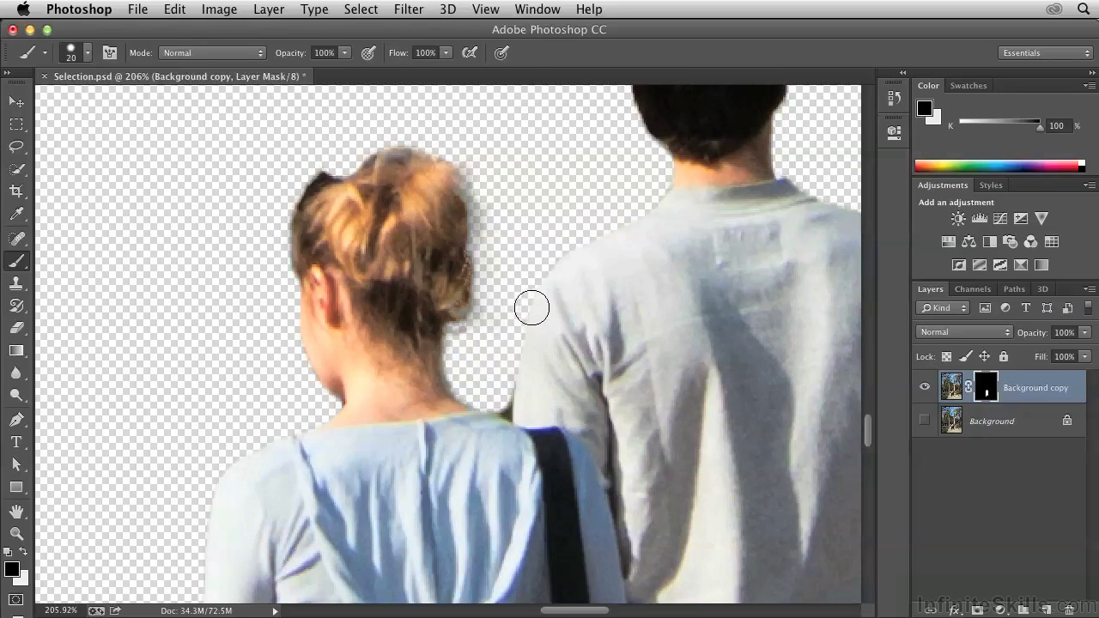
# Paint black on the layer mask with a 7 px brush to hide the dark fringe along the outer edge of the woman's sleeve at the elbow.
pyautogui.press('z')
pyautogui.moveTo(510, 327); pyautogui.dragTo(462, 249)
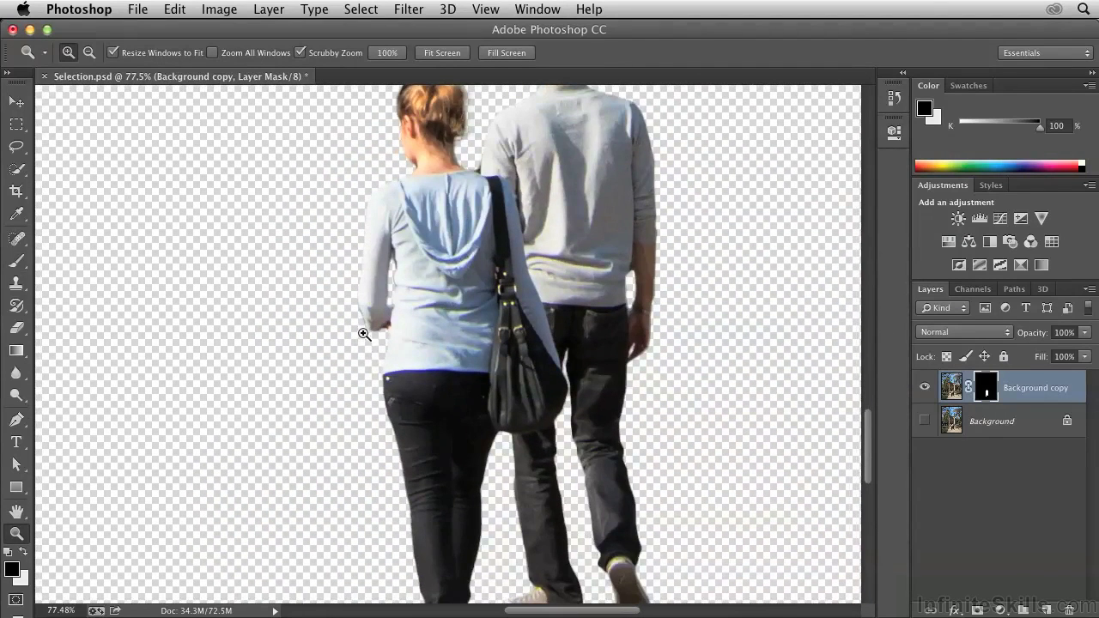
pyautogui.moveTo(369, 323); pyautogui.dragTo(502, 338)
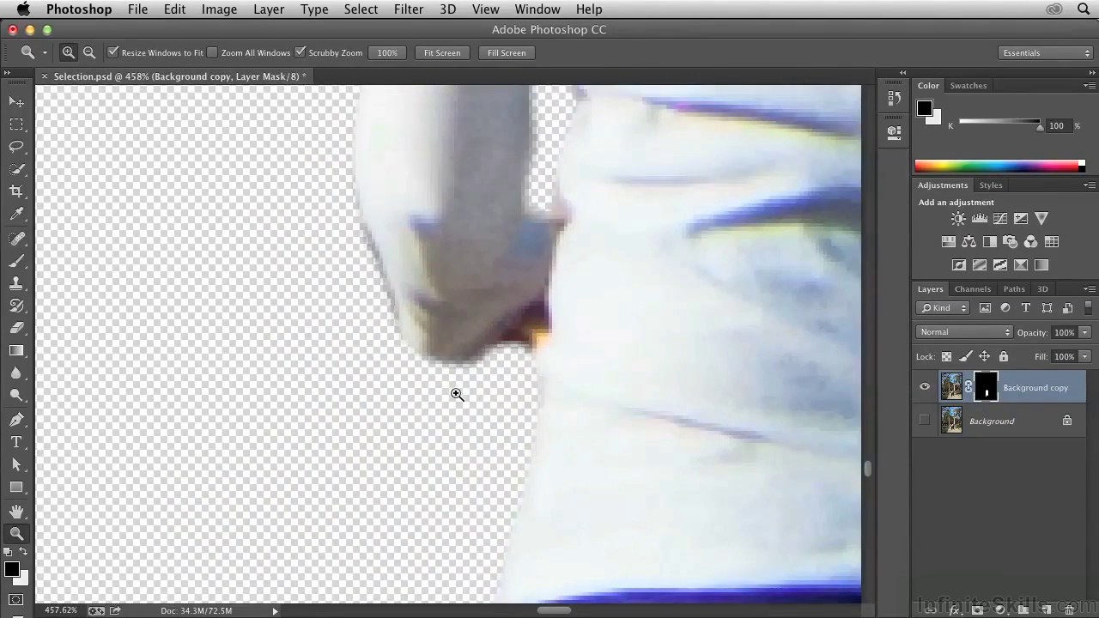
pyautogui.press('b')
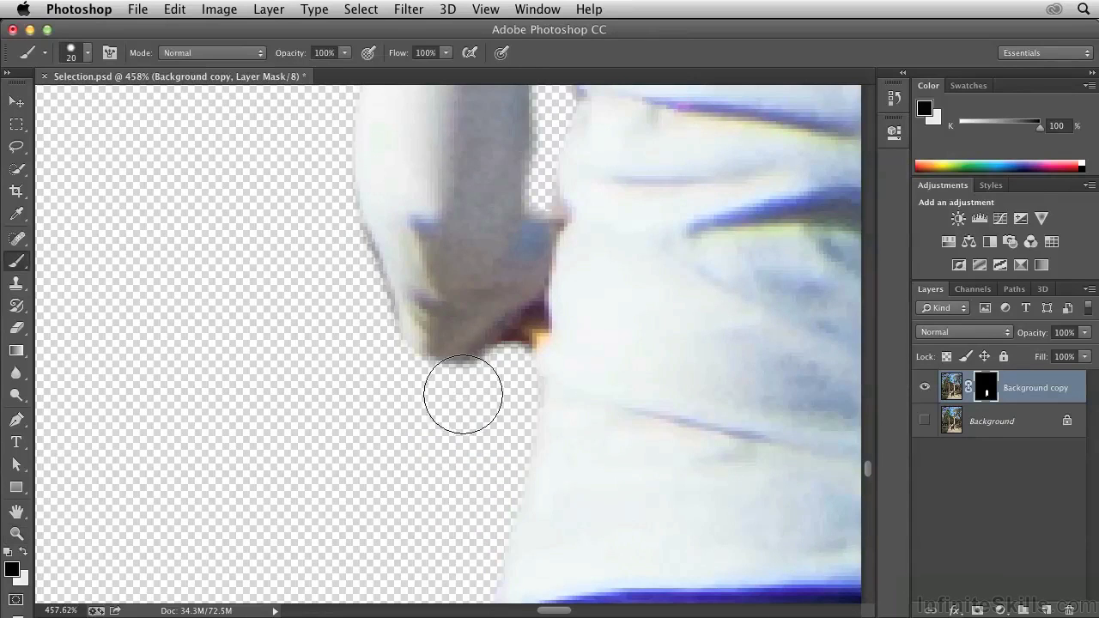
pyautogui.press('[')
pyautogui.press('[')
pyautogui.press('[')
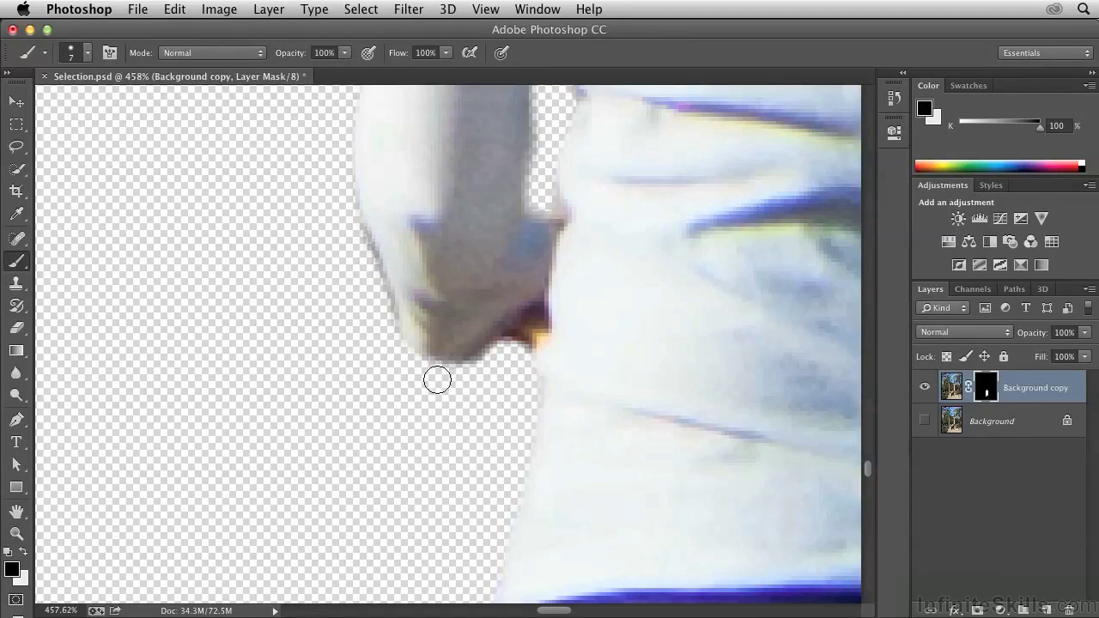
pyautogui.moveTo(380, 306); pyautogui.dragTo(347, 232)
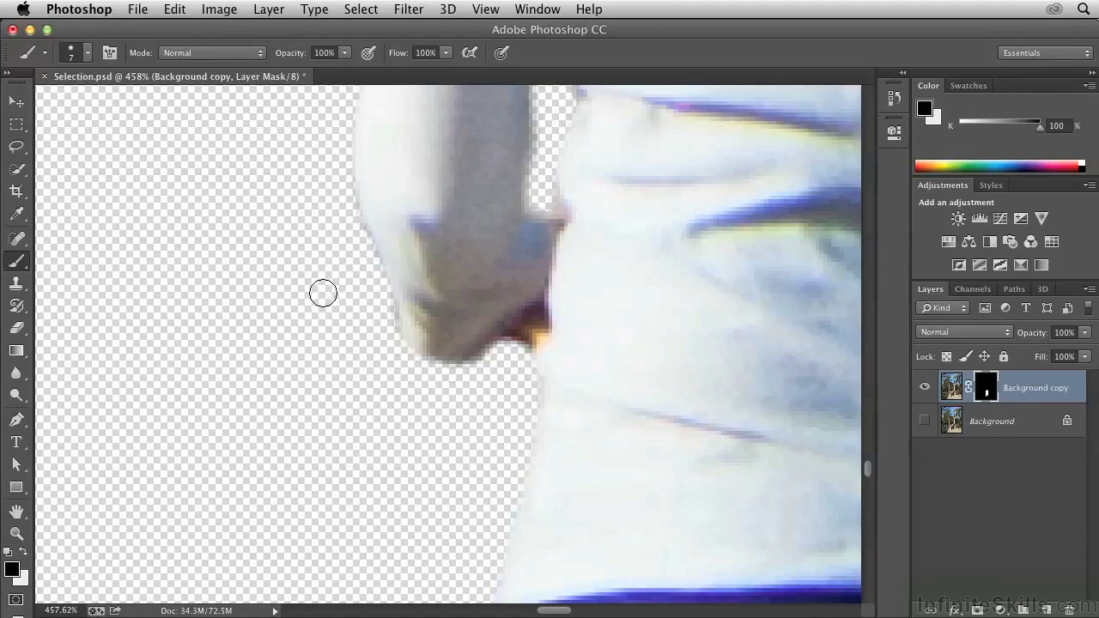
# Bring the whole couple back into view and rename the Background copy layer as People.
pyautogui.press('z')
pyautogui.moveTo(507, 349); pyautogui.dragTo(375, 358)
pyautogui.moveTo(569, 455); pyautogui.dragTo(466, 360)
pyautogui.moveTo(520, 284); pyautogui.dragTo(515, 361)
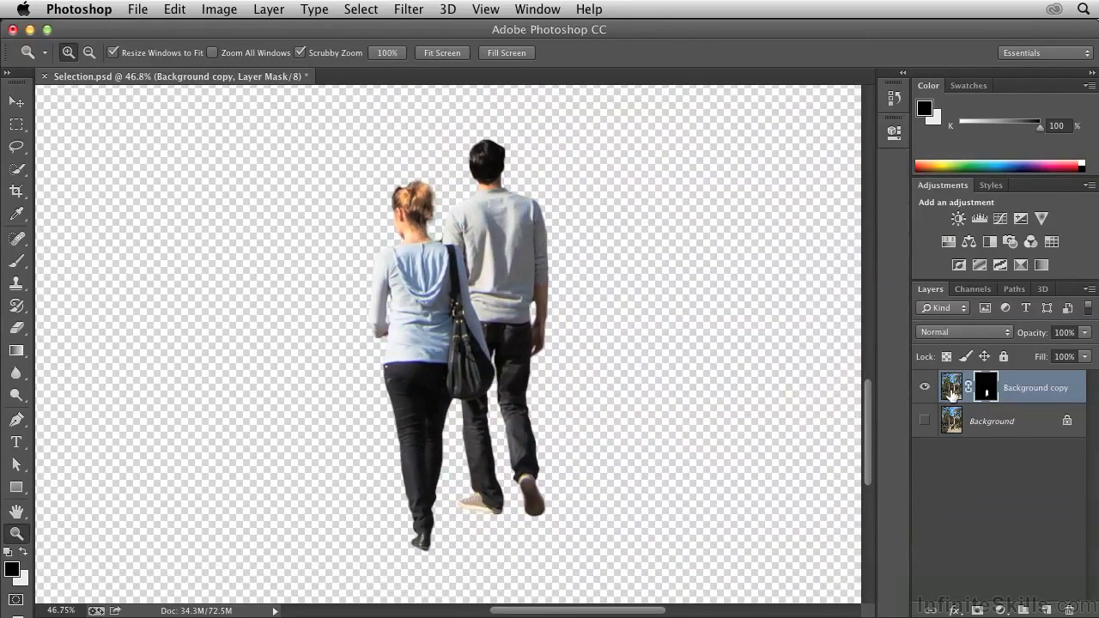
pyautogui.doubleClick(1020, 391)
pyautogui.write('People')
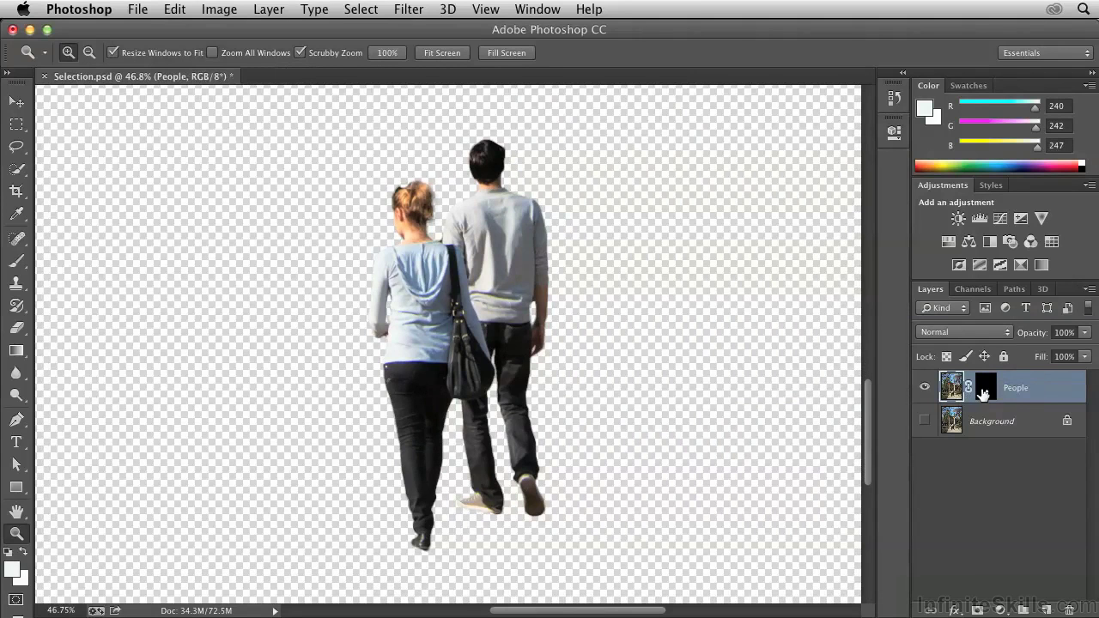
# Apply the layer mask of the People layer permanently to its pixels.
pyautogui.click(985, 390)
pyautogui.rightClick(989, 389)
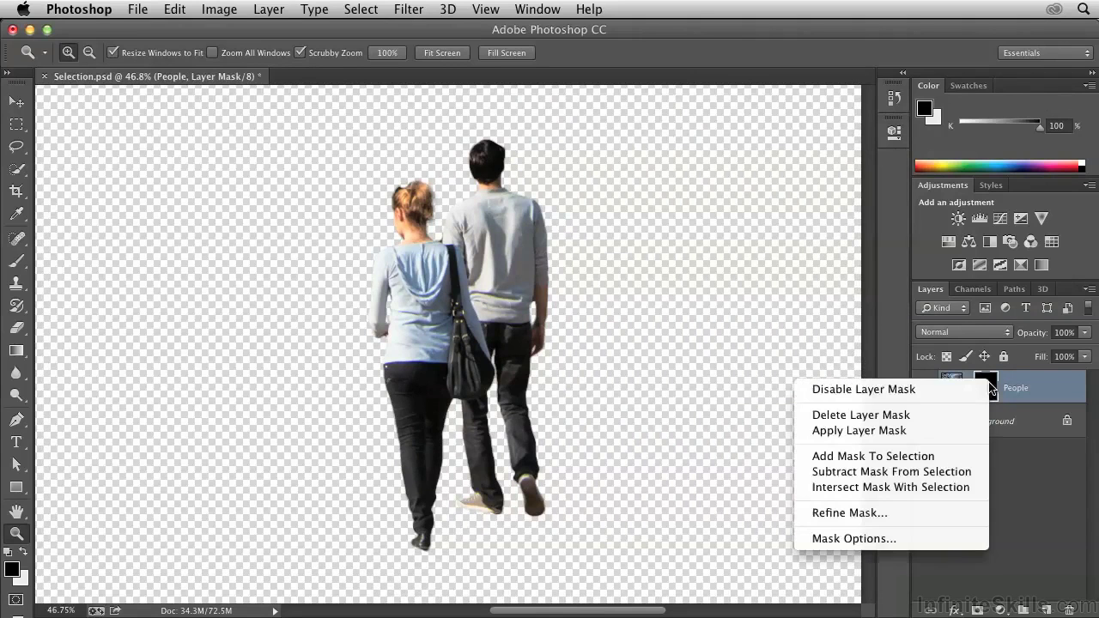
pyautogui.click(960, 432)
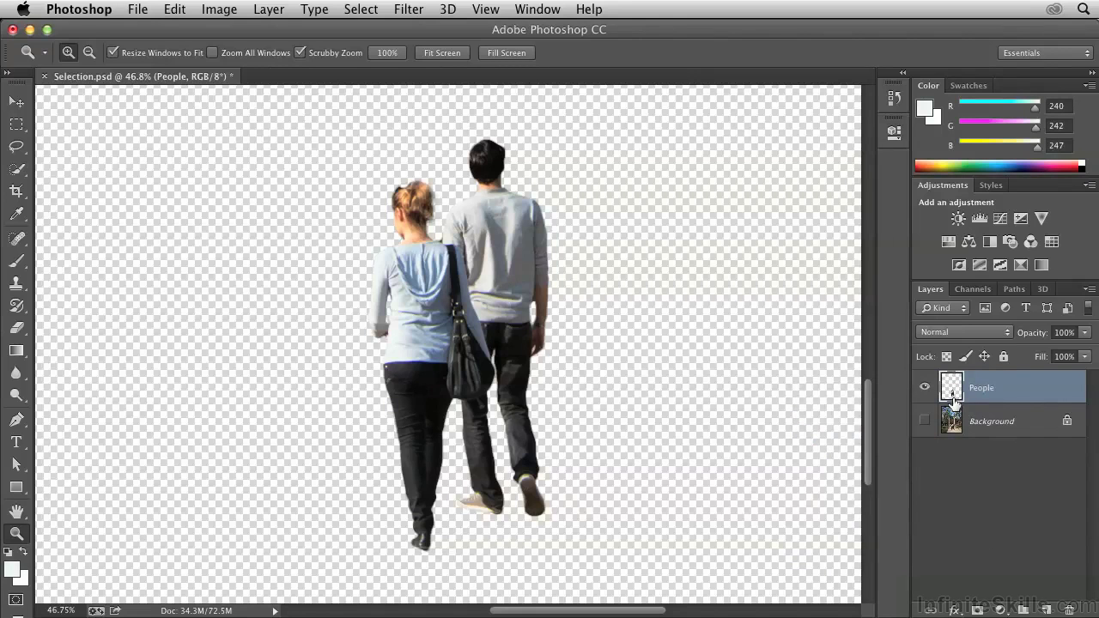
# Convert the People layer to a Smart Object and delete the hidden Background layer.
pyautogui.rightClick(1007, 392)
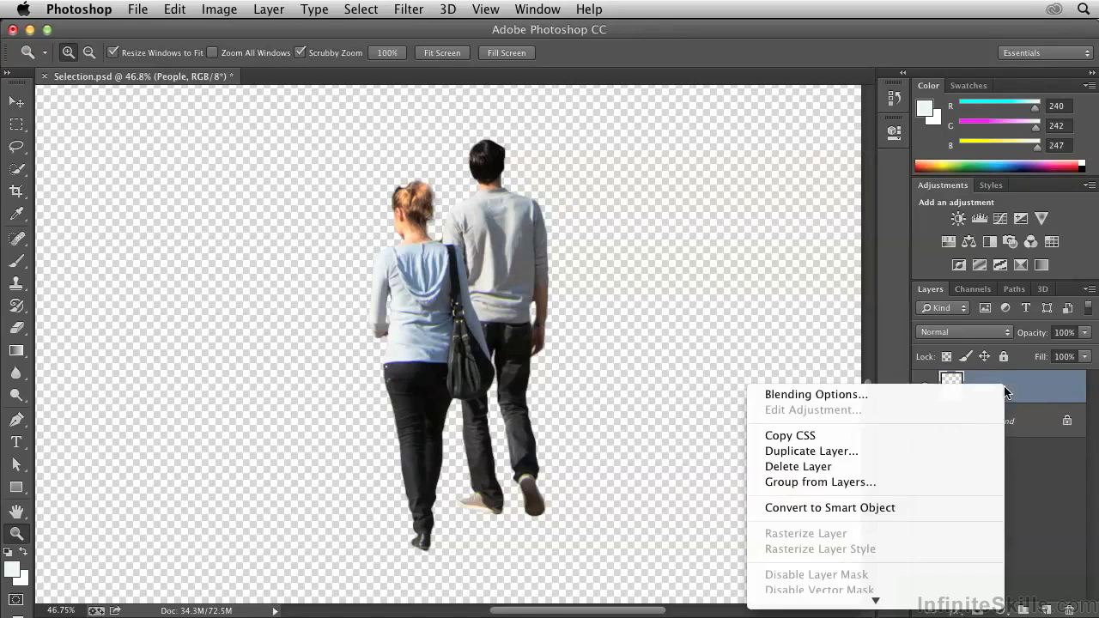
pyautogui.click(904, 508)
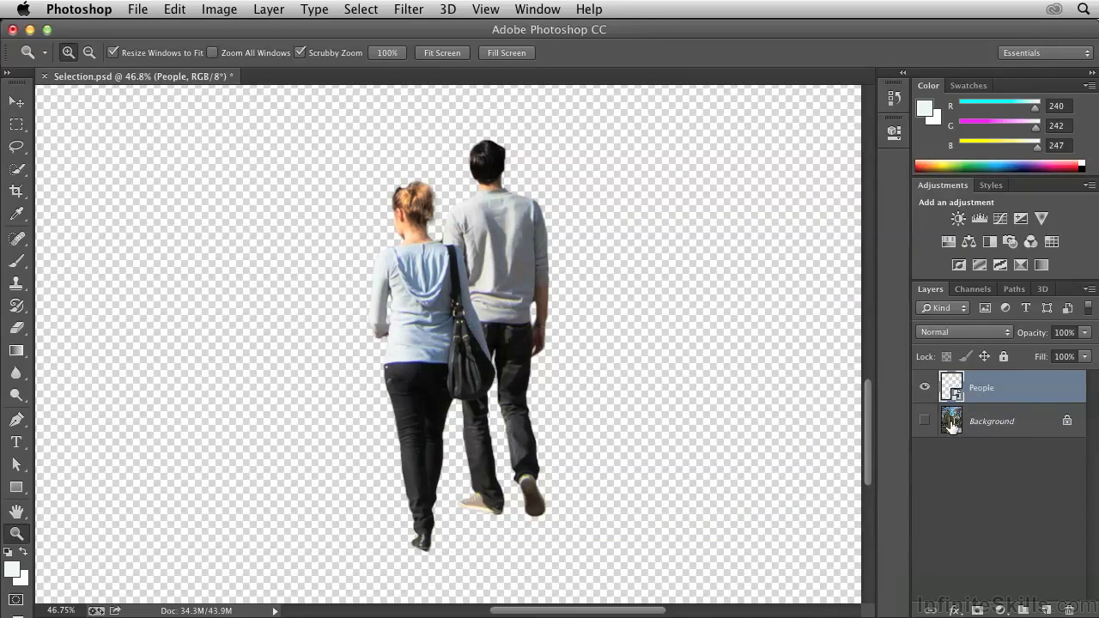
pyautogui.moveTo(951, 422); pyautogui.dragTo(1069, 608)
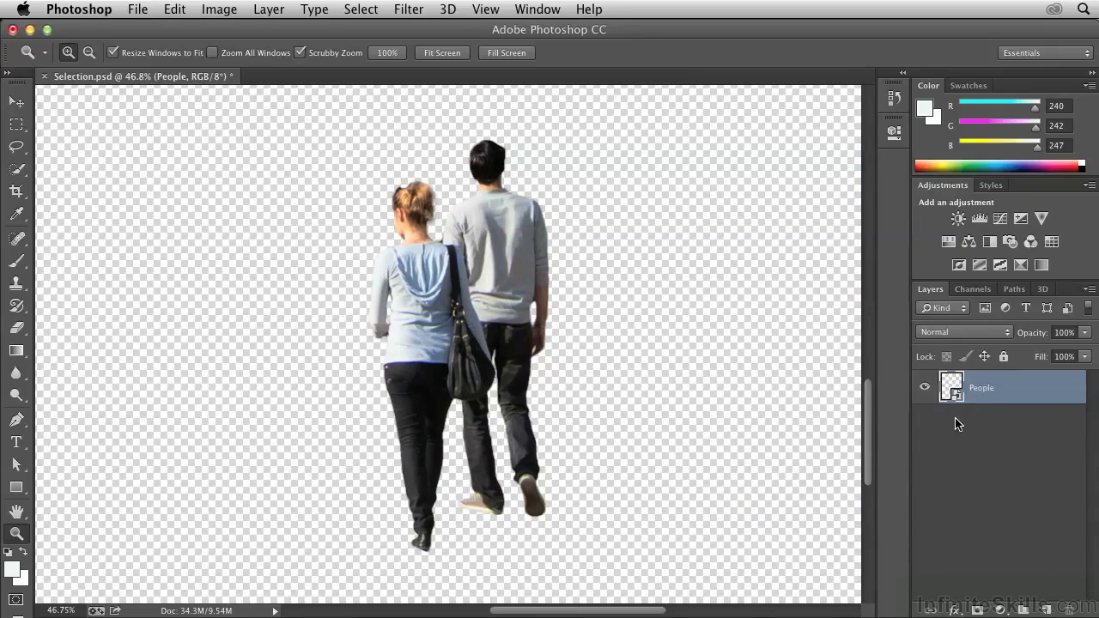